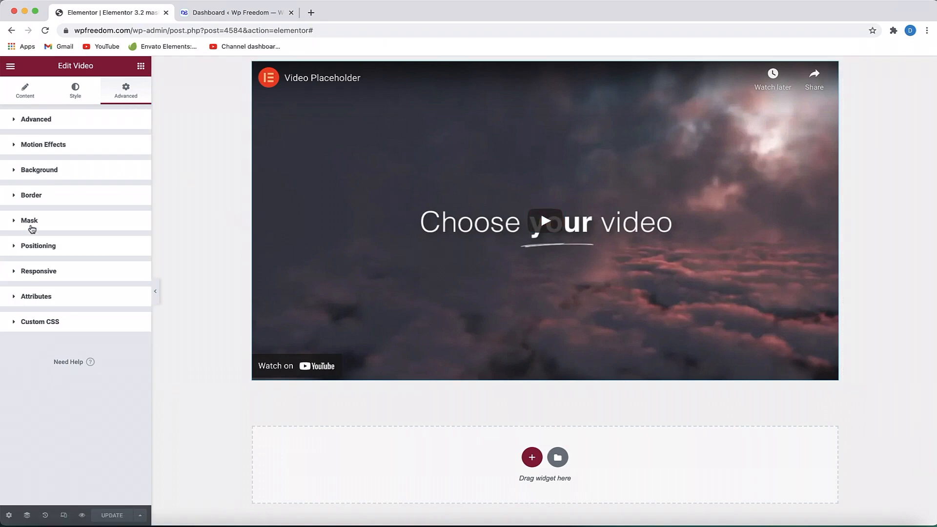
- Turn on the mask for the video widget and set its shape to Circle
click(30, 222)
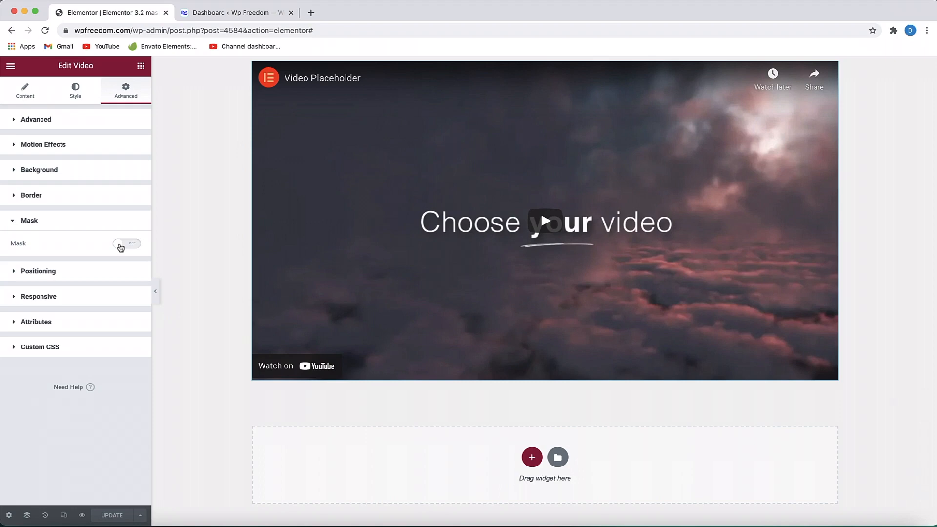
click(120, 246)
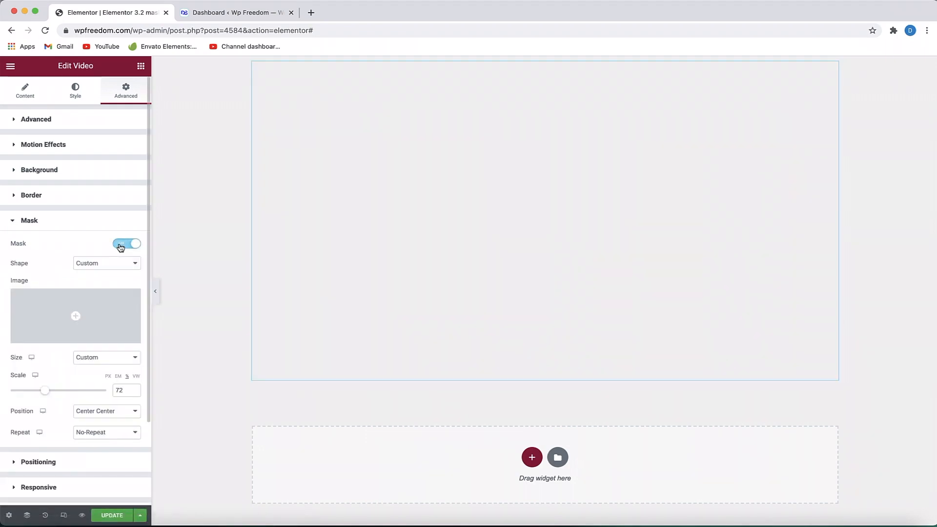
click(89, 267)
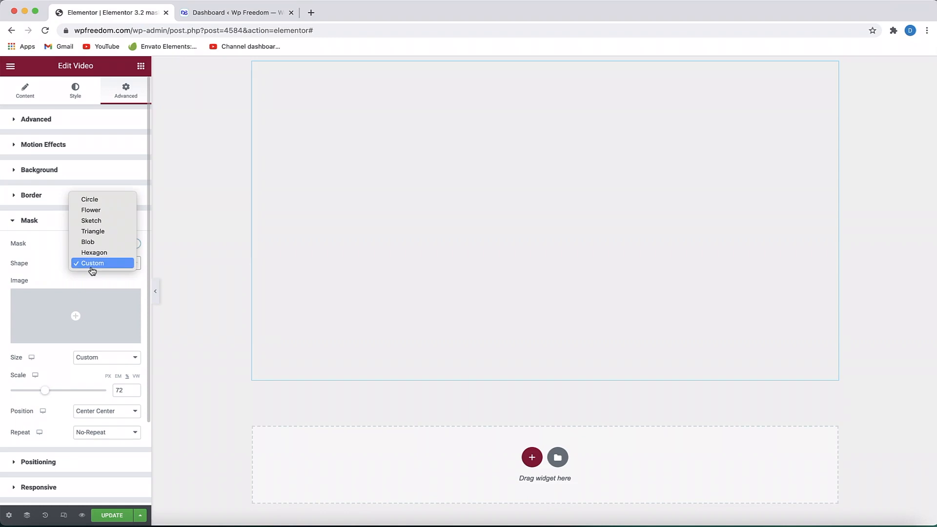
click(90, 201)
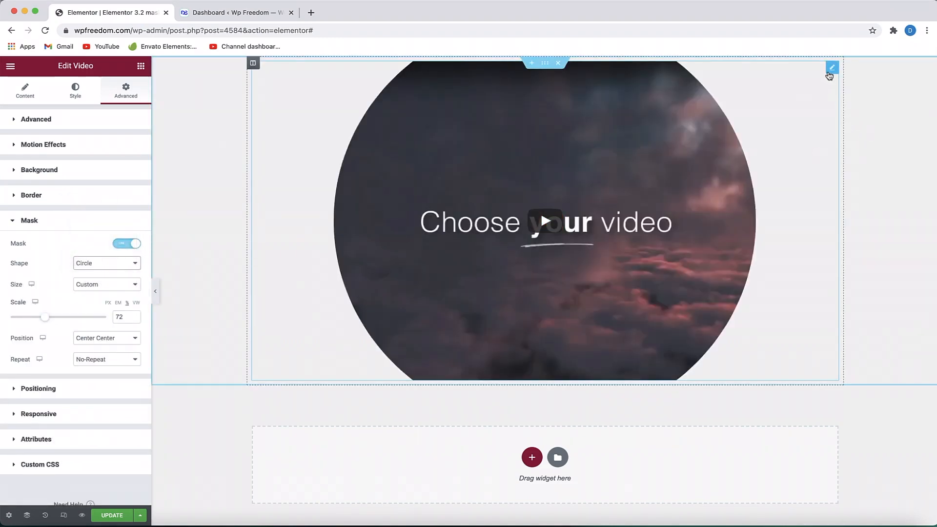
- Try the Flower, Sketch, Triangle, Blob and Hexagon mask shapes on the video, one after another
click(98, 263)
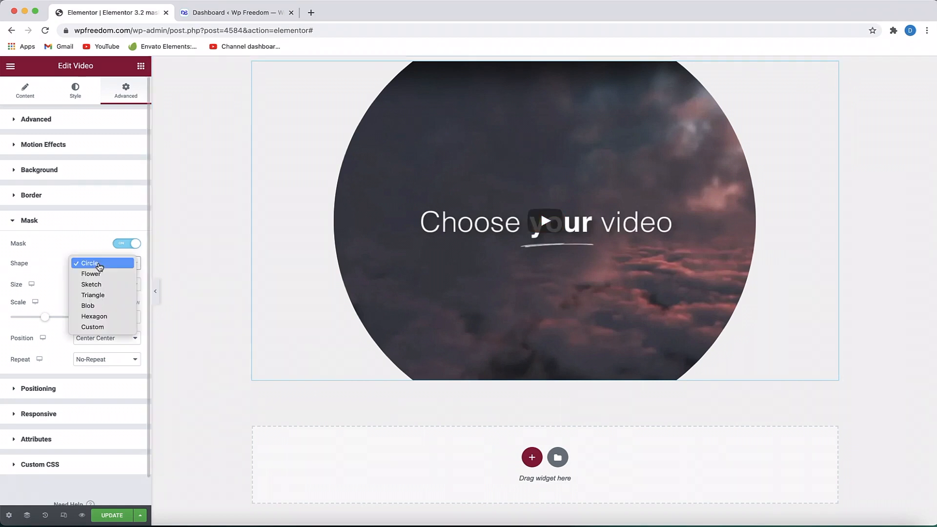
click(84, 275)
click(89, 267)
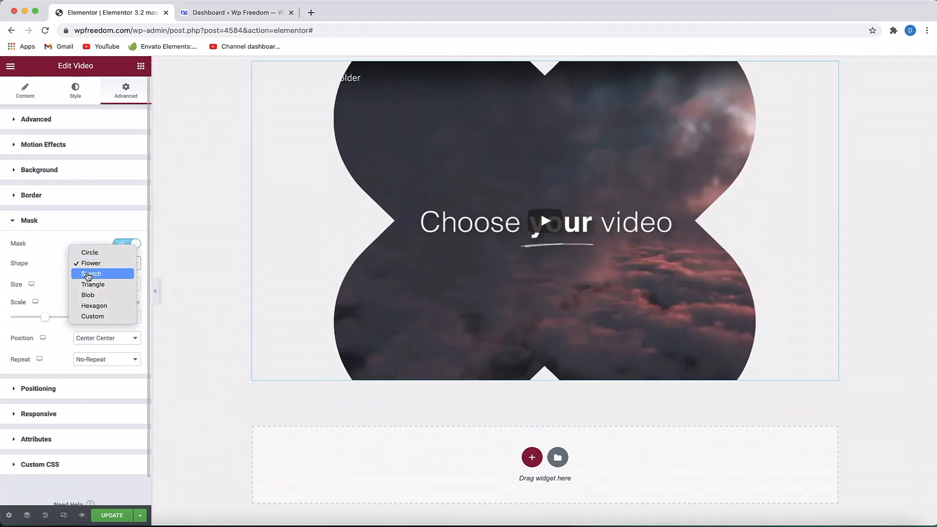
click(92, 274)
click(96, 265)
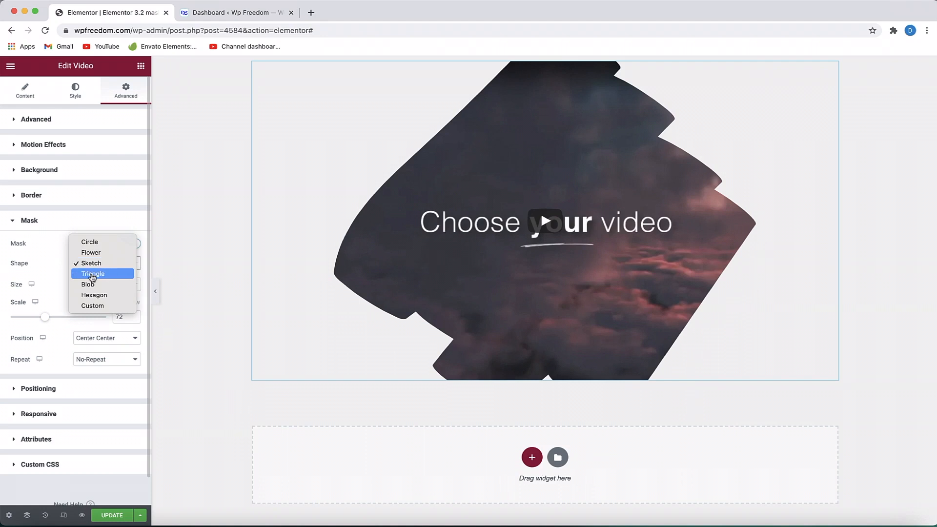
click(98, 274)
click(102, 264)
click(99, 272)
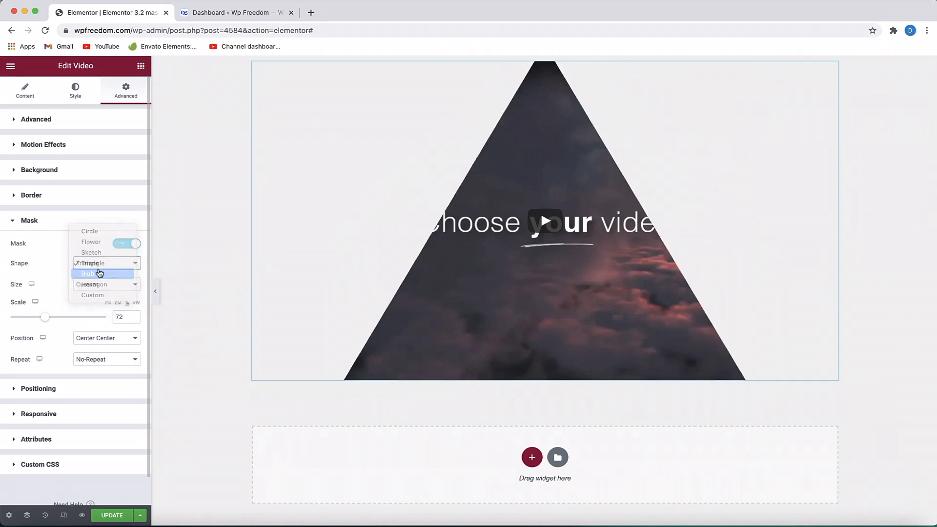
click(110, 266)
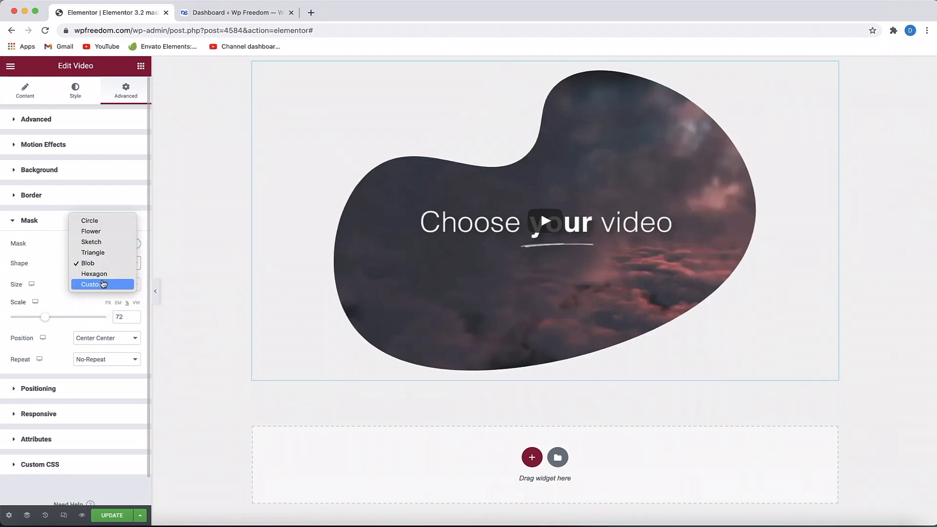
click(101, 285)
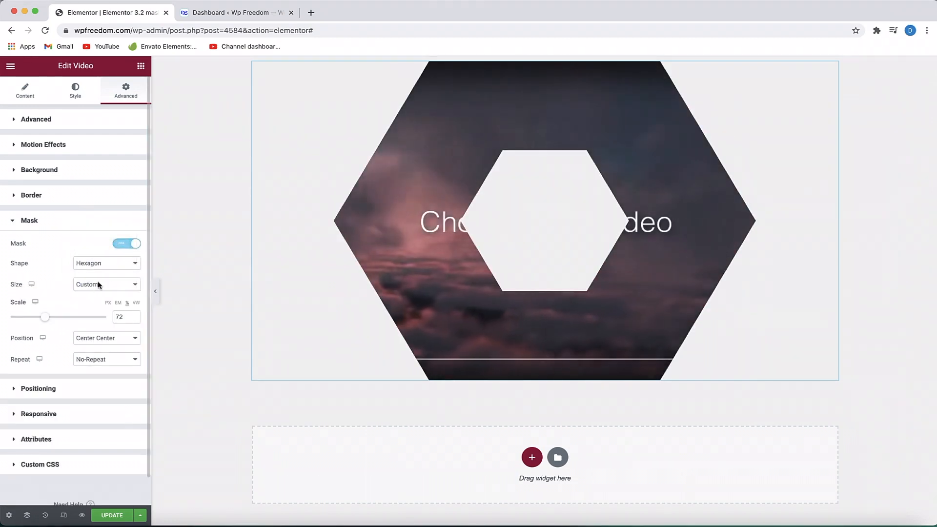
click(106, 265)
click(92, 274)
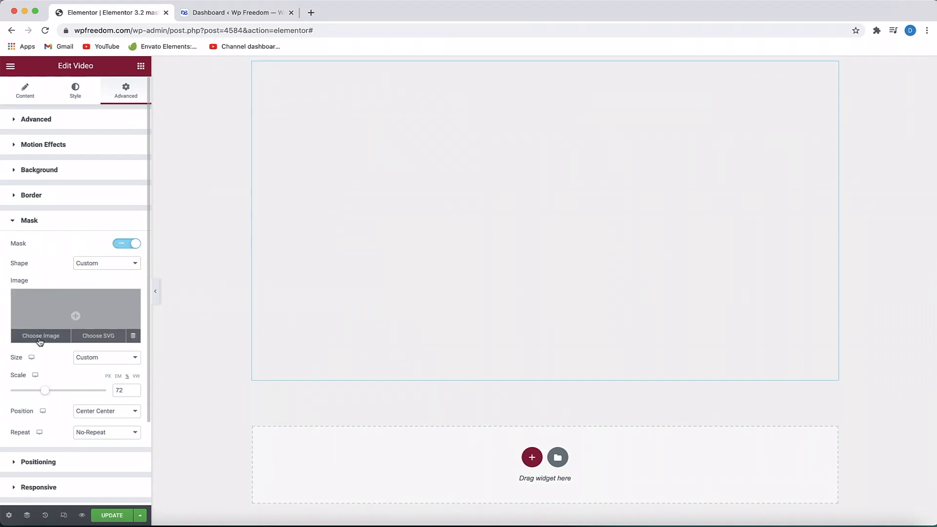
click(39, 339)
click(44, 112)
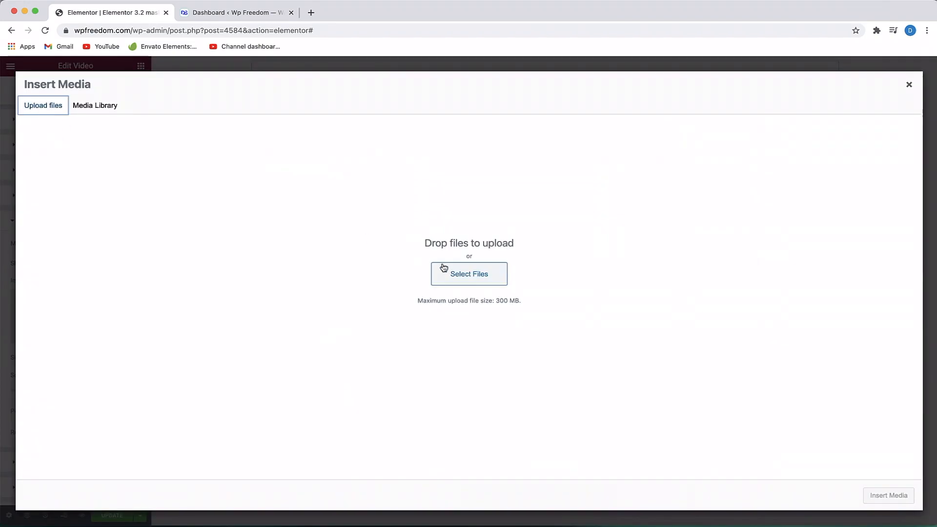
click(458, 274)
click(377, 241)
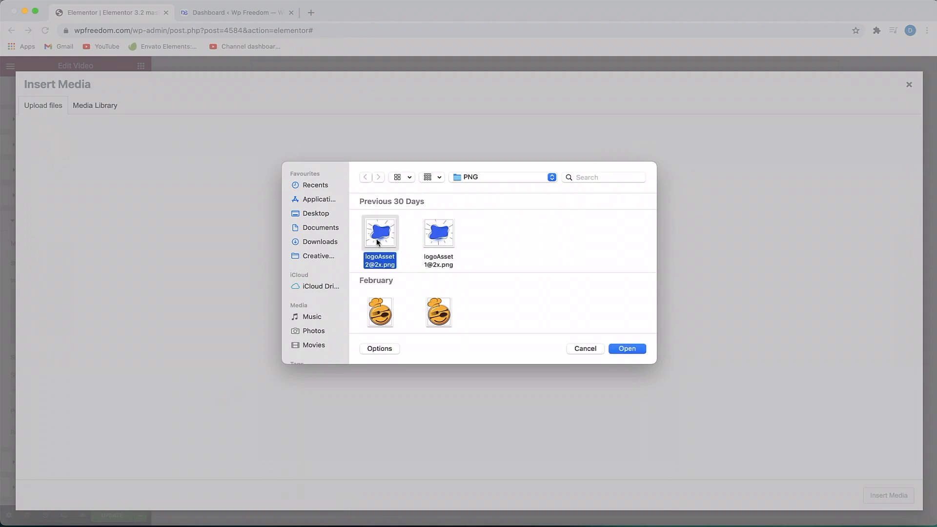
key(space)
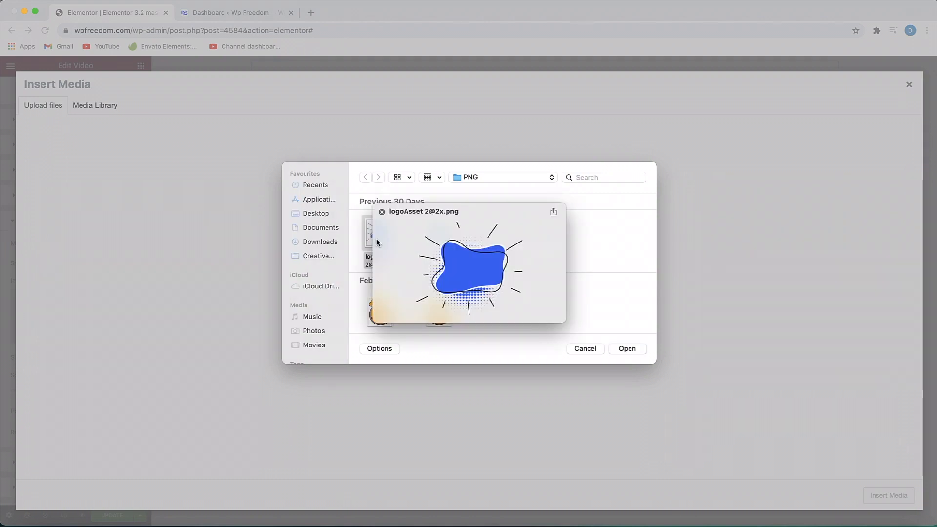
key(space)
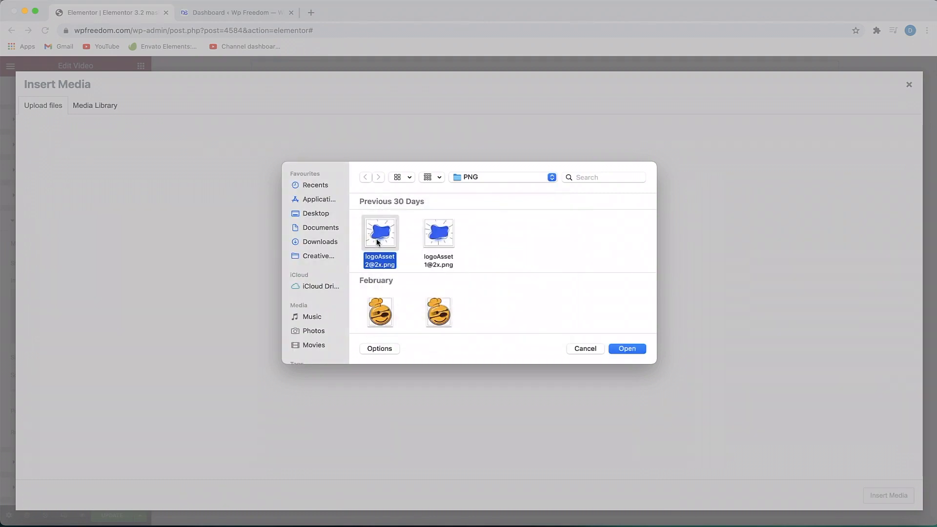
click(453, 237)
key(space)
key(space)
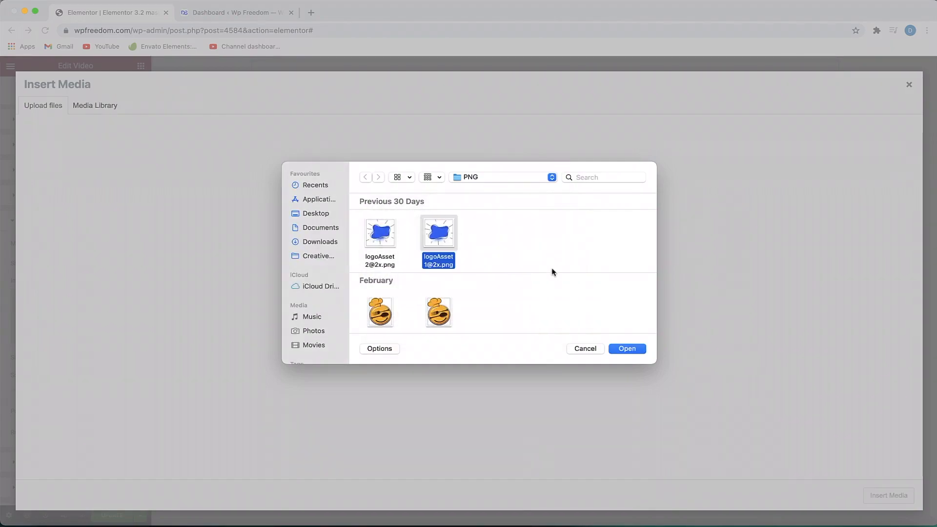
click(626, 349)
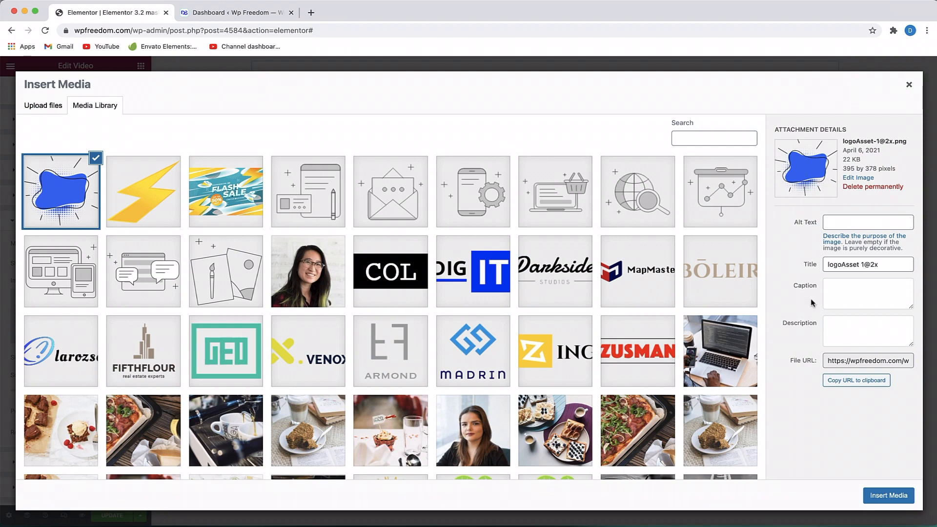
click(881, 493)
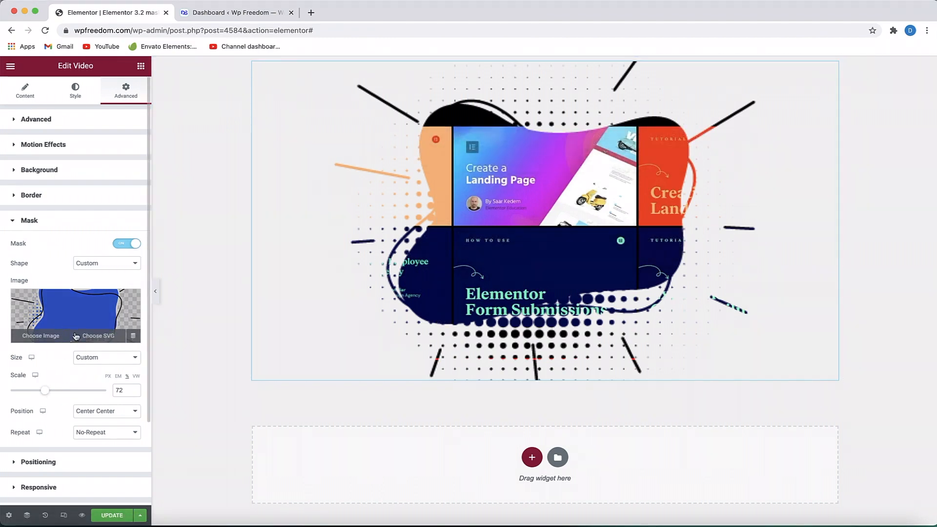
- Try the Fill and Fit sizes for the video's custom mask
click(103, 362)
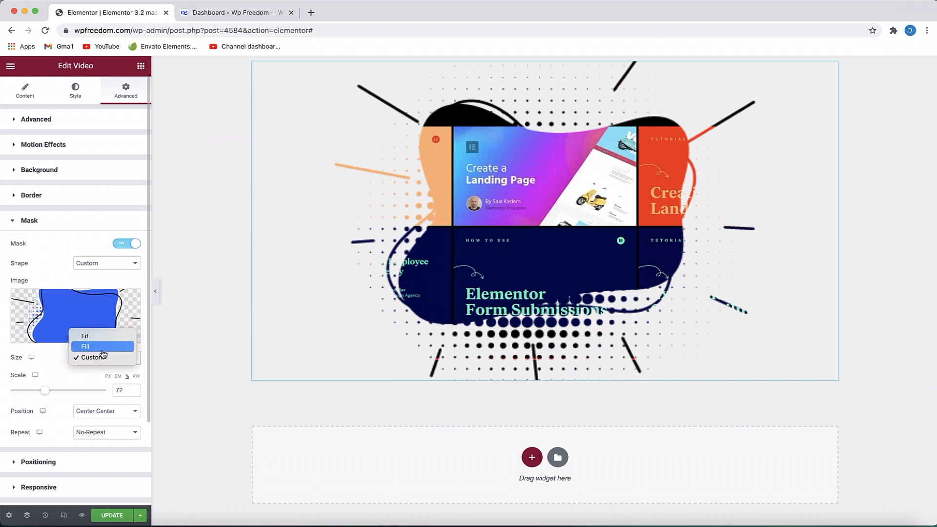
click(104, 347)
click(105, 358)
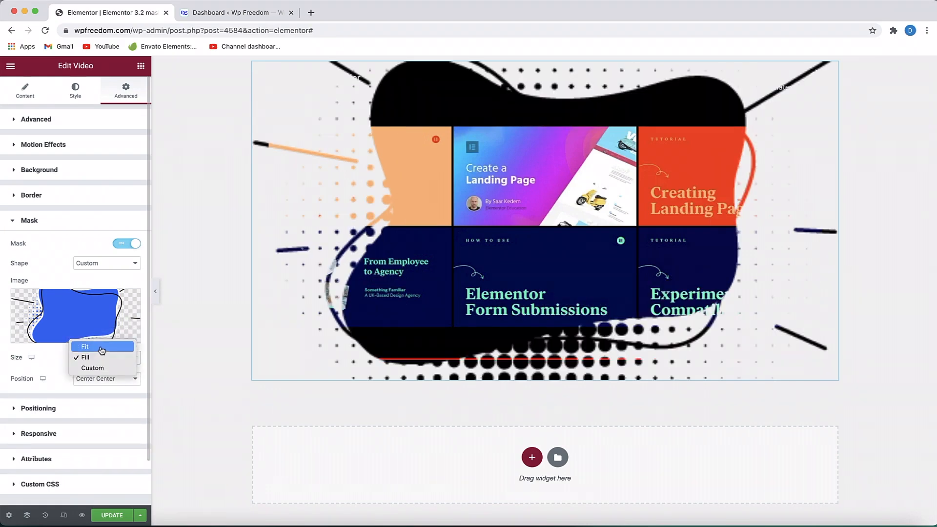
click(101, 350)
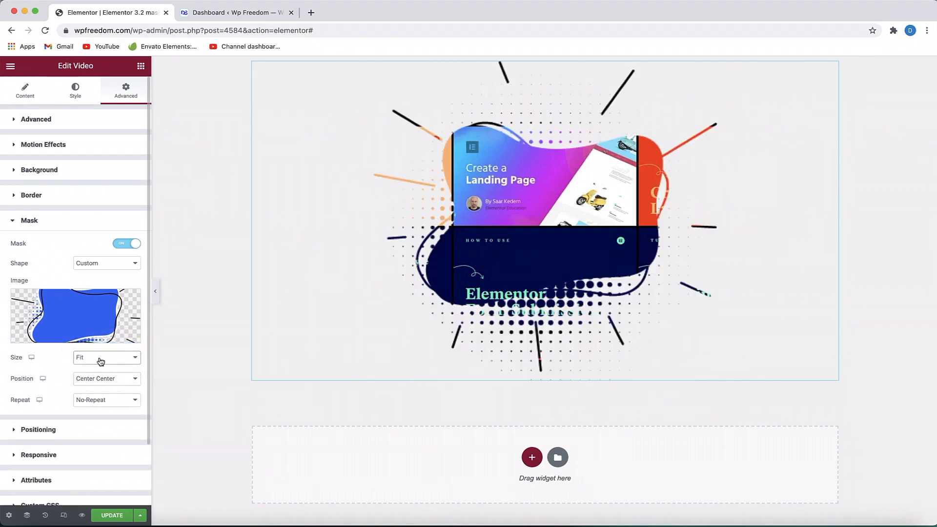
- Set the video's mask size to Custom with a scale of 76%
click(101, 360)
click(92, 379)
mouse_move(68, 390)
mouse_down()
mouse_move(48, 396)
mouse_move(75, 398)
mouse_move(40, 387)
mouse_move(51, 390)
mouse_up()
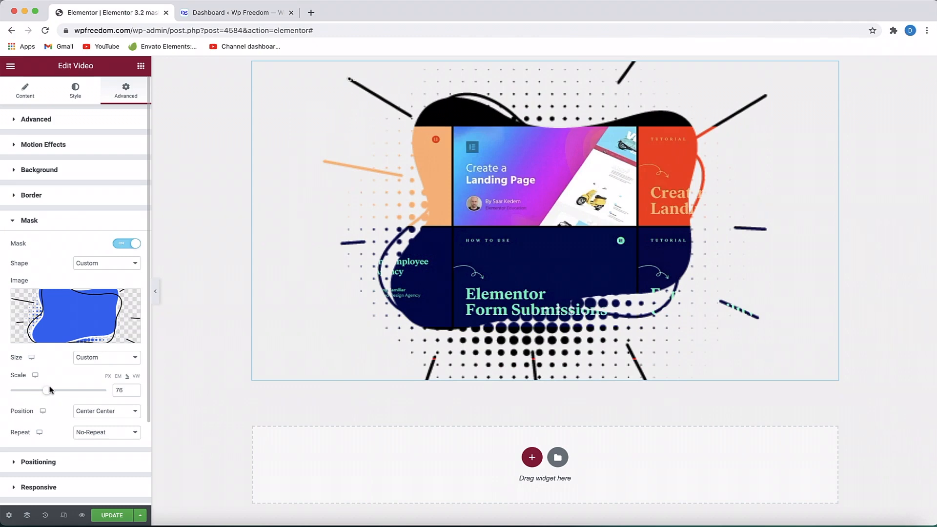
- Try the Center Left position and the Repeat option on the video's mask, and restore No-Repeat and Center Center
click(103, 416)
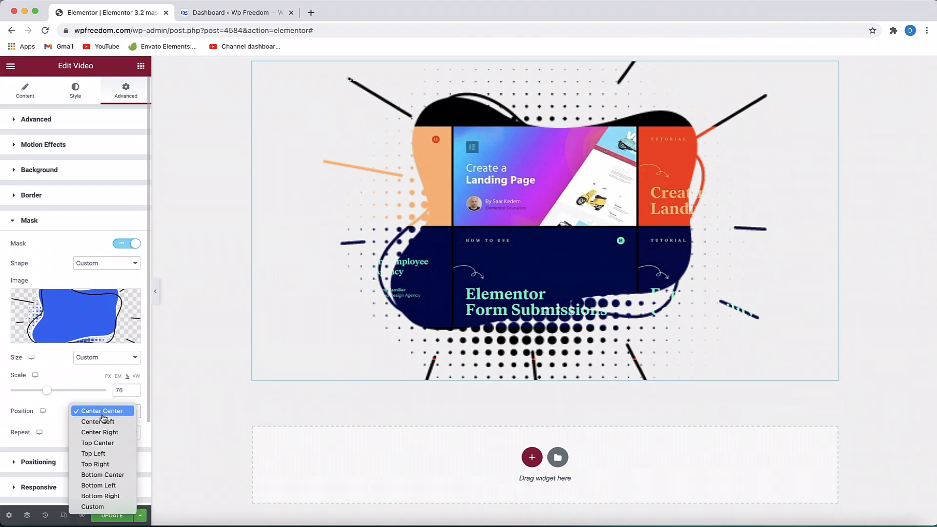
click(101, 422)
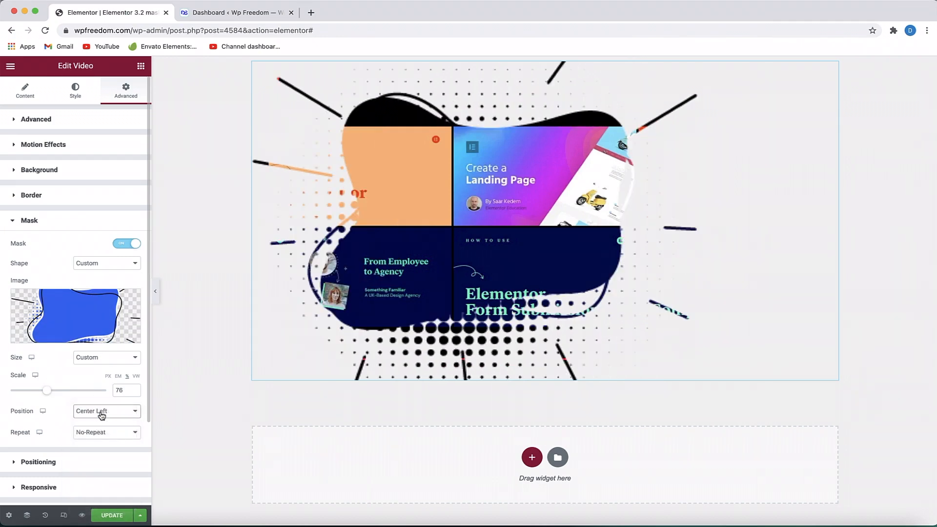
click(102, 432)
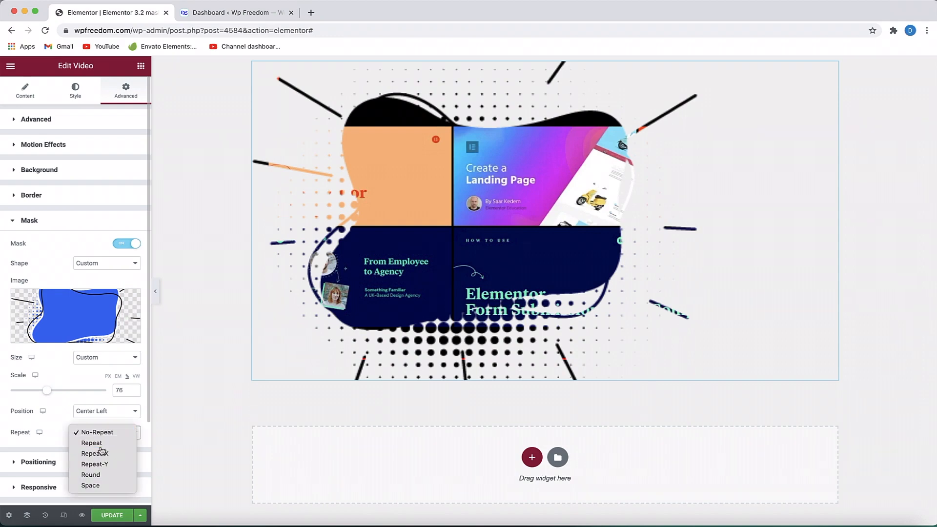
click(101, 443)
click(108, 432)
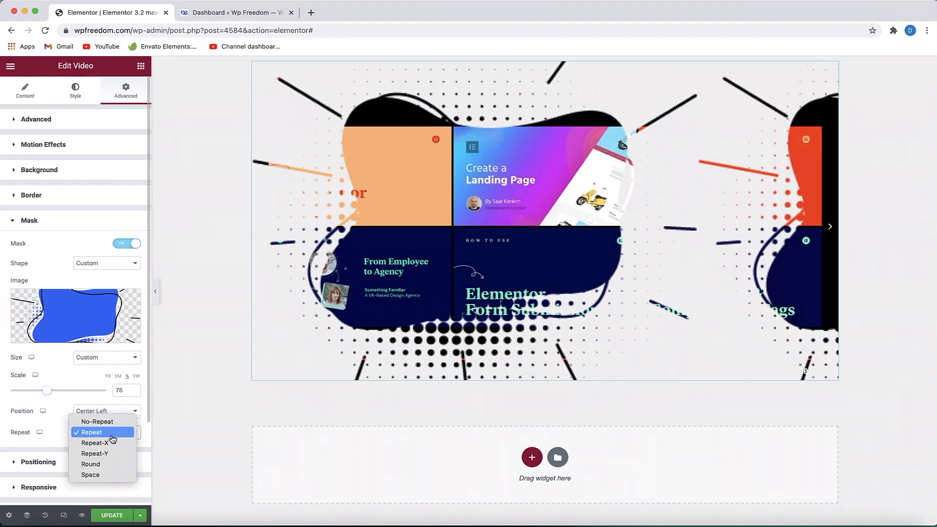
click(105, 423)
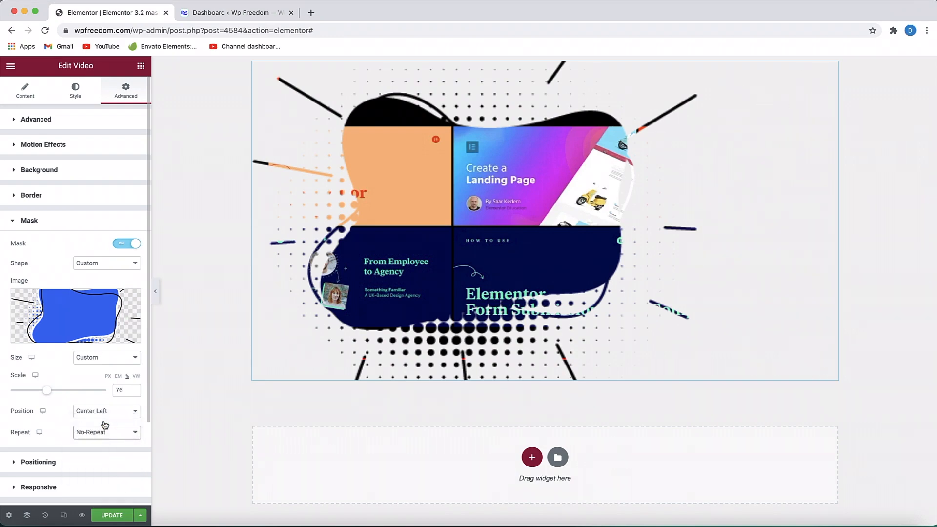
click(97, 411)
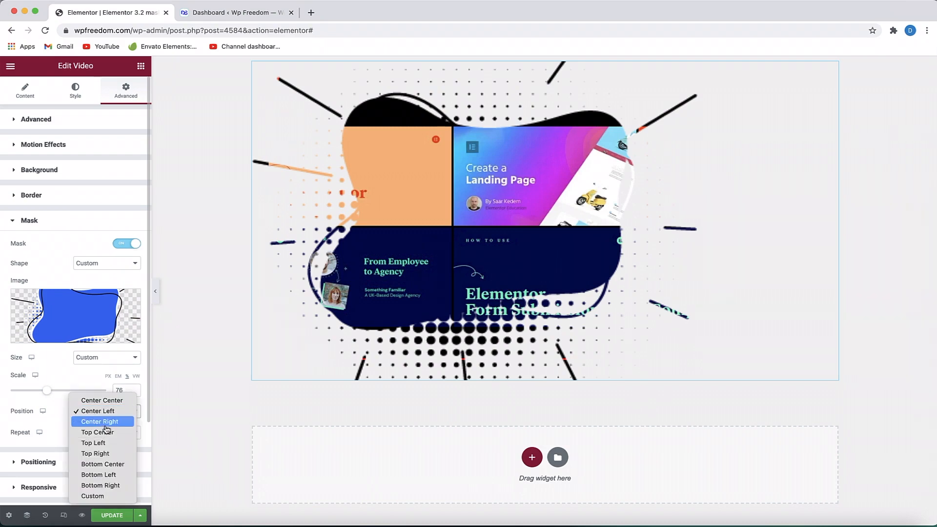
click(101, 404)
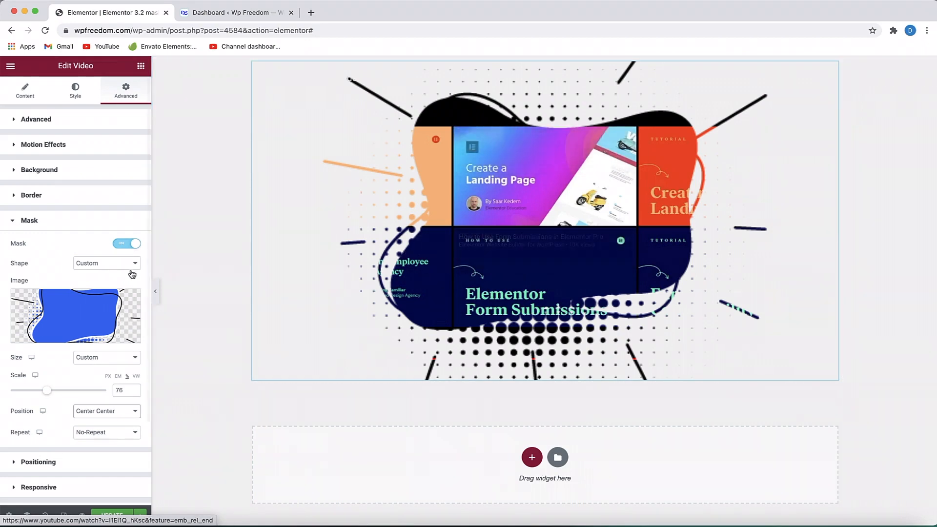
- Add an Image widget to the empty section below the masked video
click(43, 225)
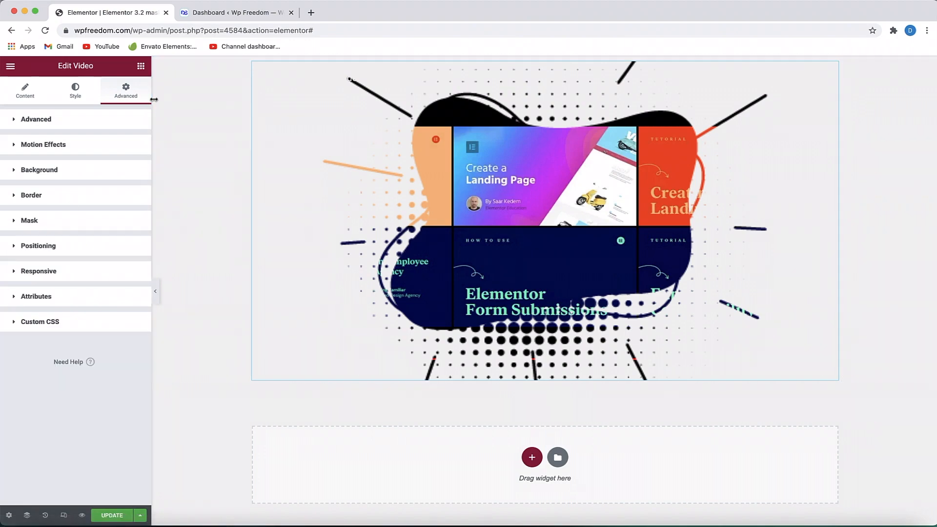
click(141, 68)
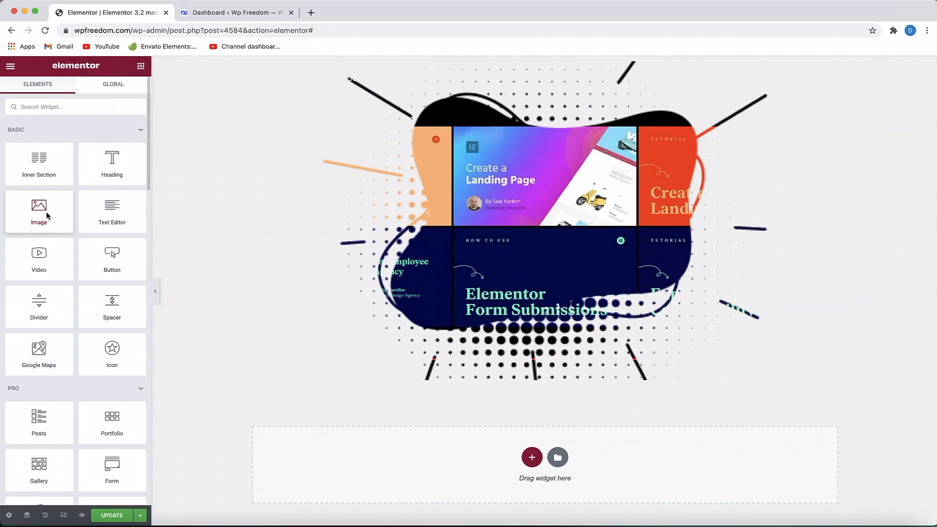
drag(39, 209, 415, 442)
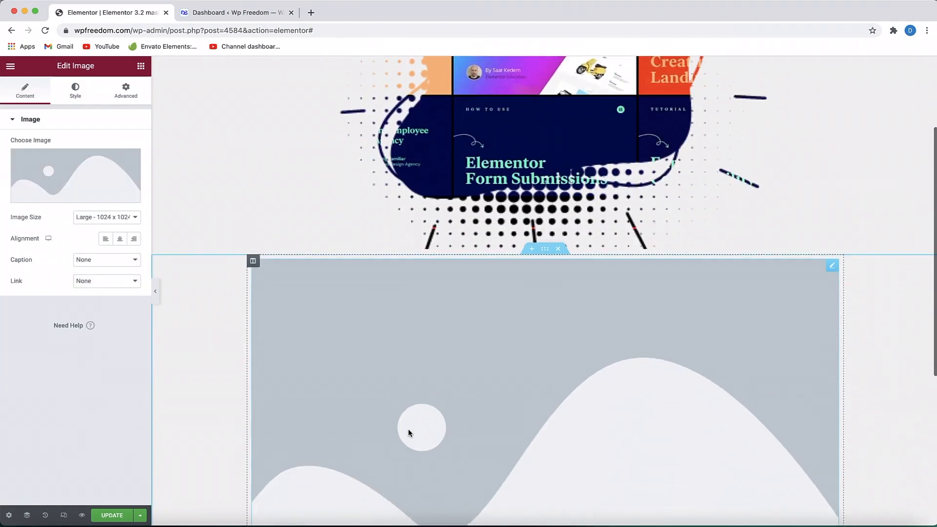
- Insert the photo of cake and latte beside stacked books from the media library into the Image widget
click(92, 185)
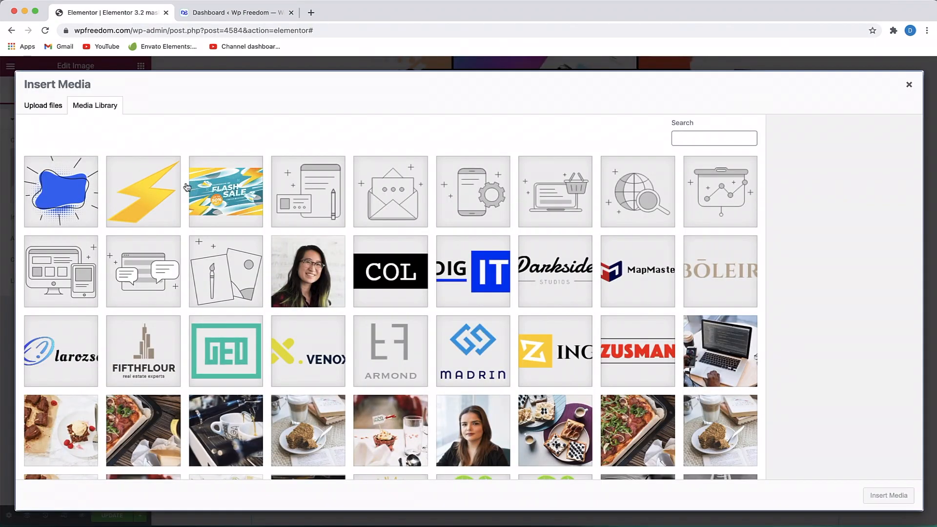
scroll(315, 297, down, 2)
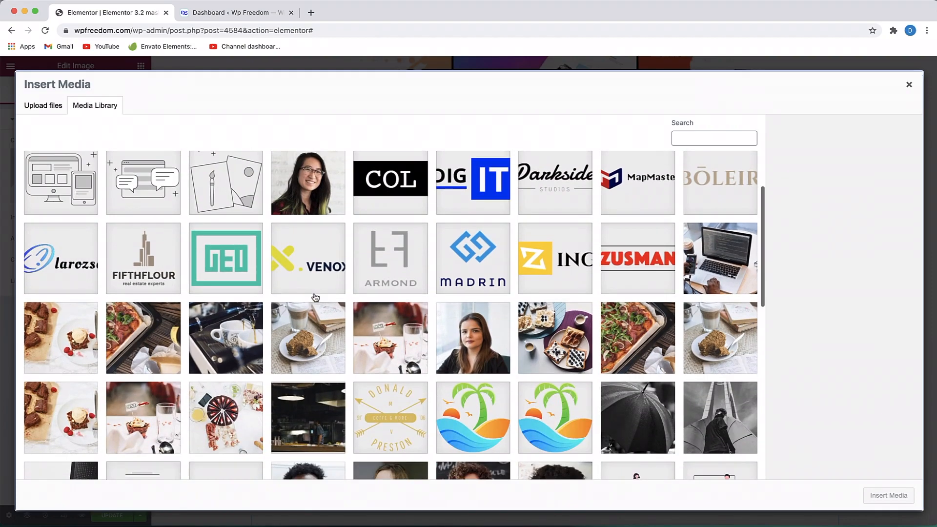
click(307, 326)
click(886, 495)
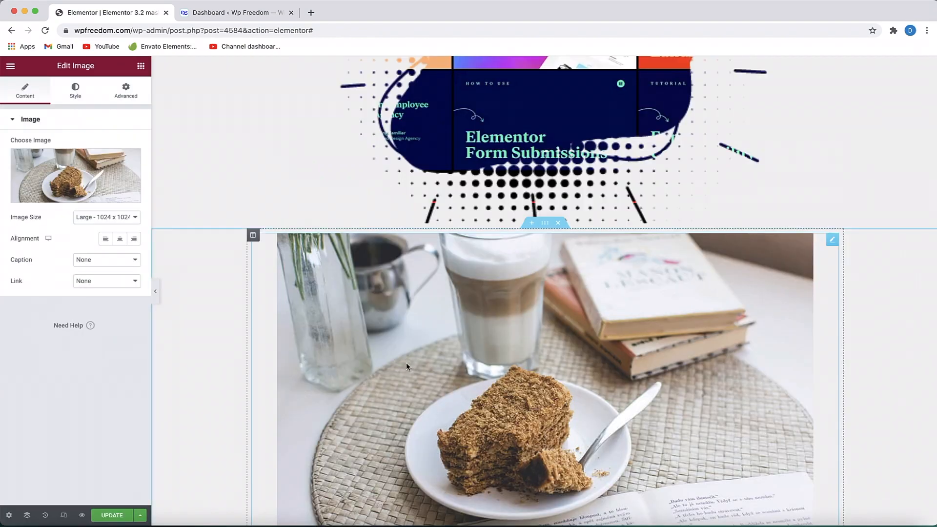
- Enable the mask on the Image widget and try a different preset mask shape
click(126, 90)
scroll(63, 325, down, 2)
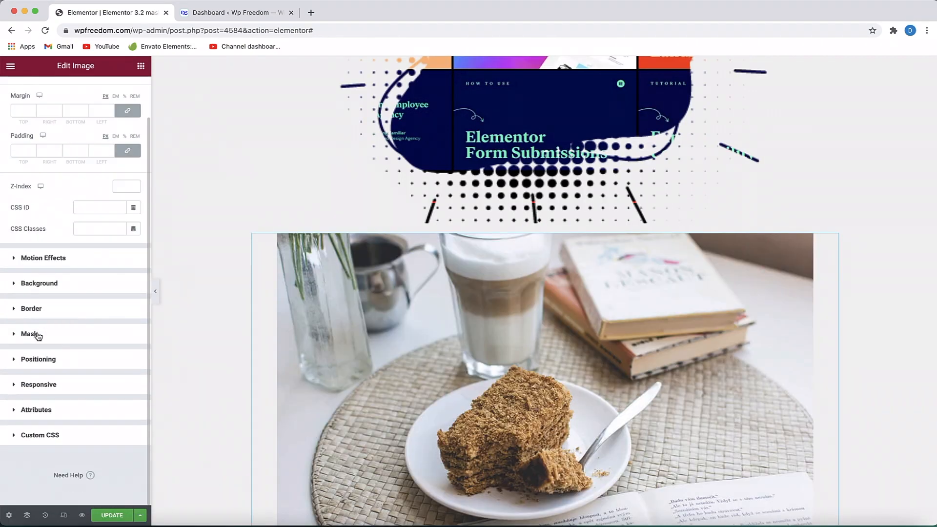
click(57, 335)
click(126, 244)
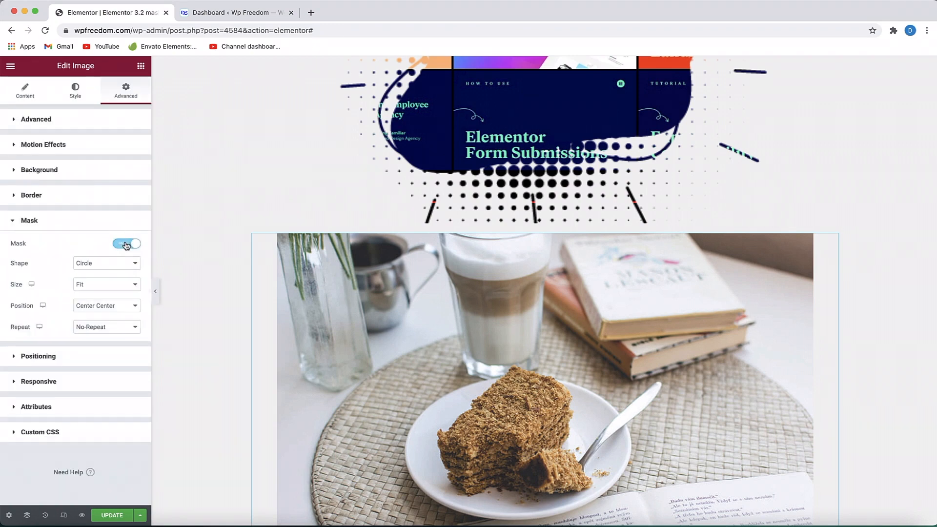
click(104, 264)
click(101, 284)
click(84, 226)
- Delete the Image widget and add an Animated Headline widget in a new section below the masked video
right_click(372, 265)
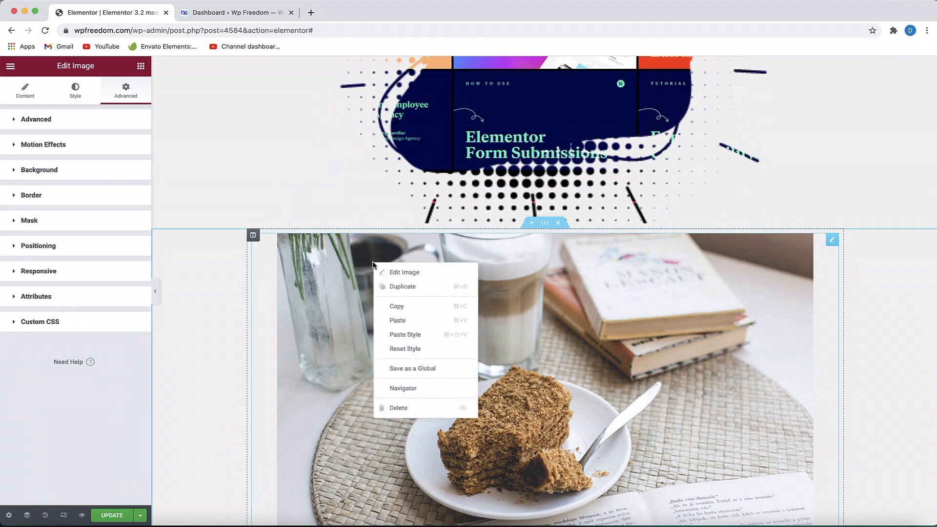
click(409, 405)
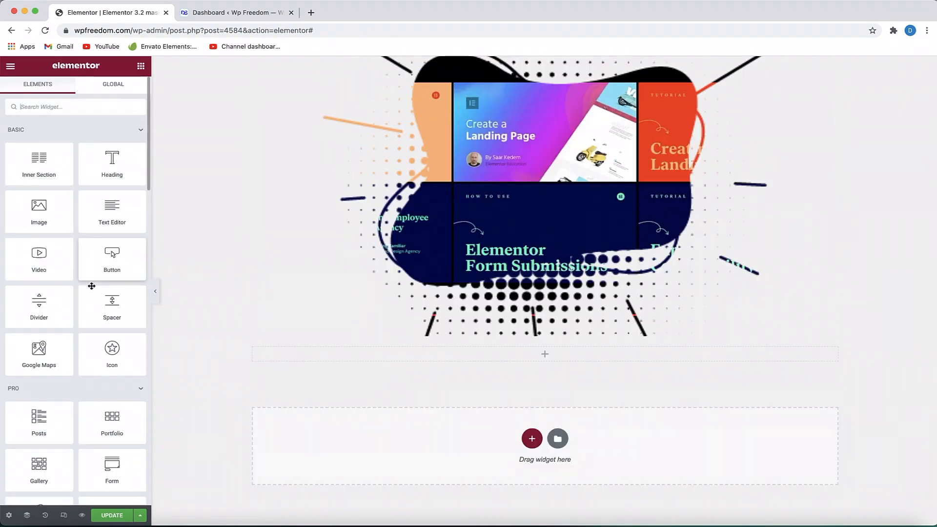
scroll(88, 303, down, 5)
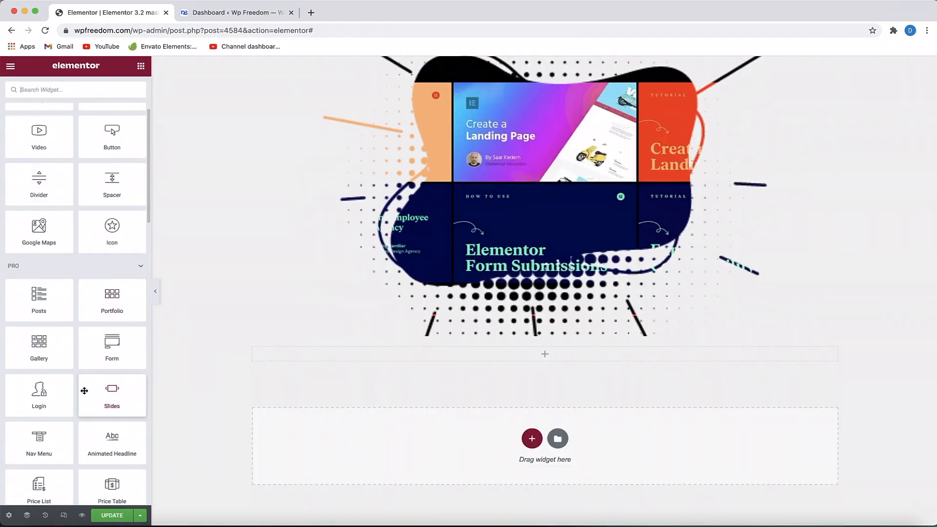
scroll(84, 389, down, 3)
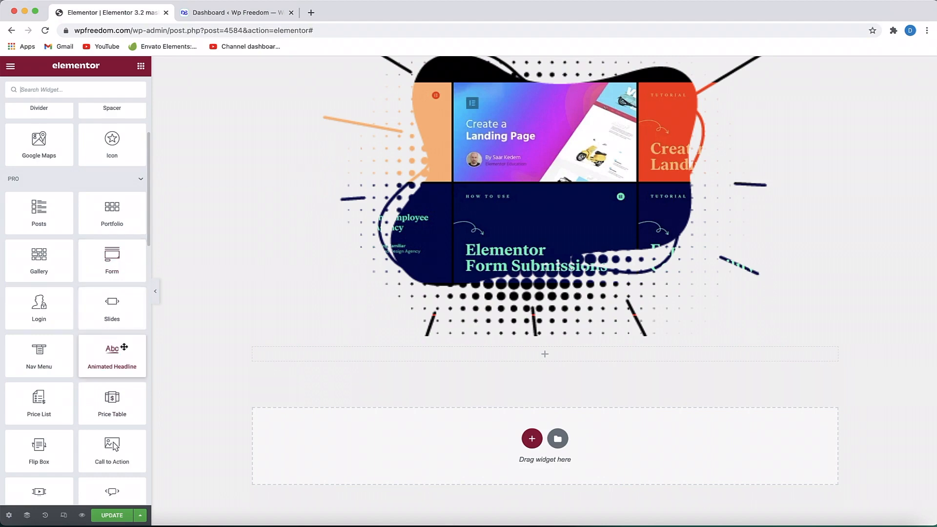
drag(121, 357, 431, 442)
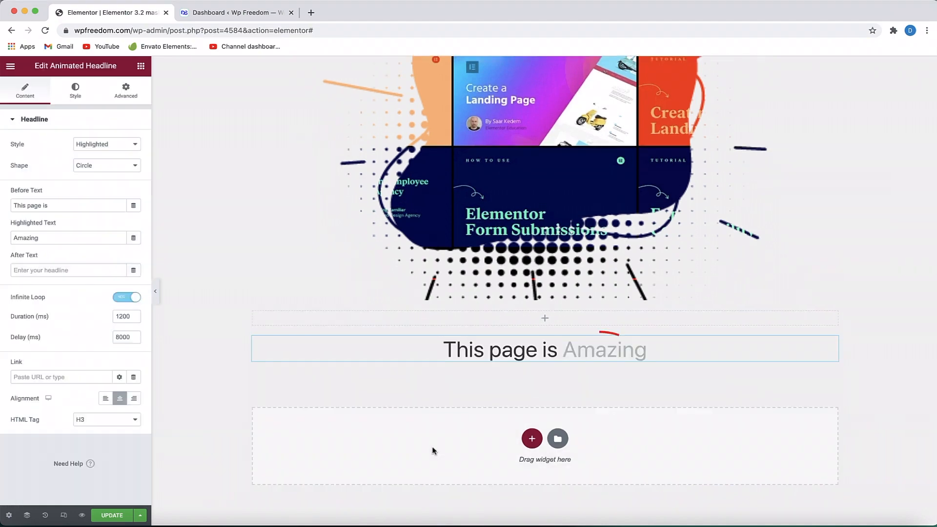
- Enable the mask on the Animated Headline and set its shape to Custom
click(128, 91)
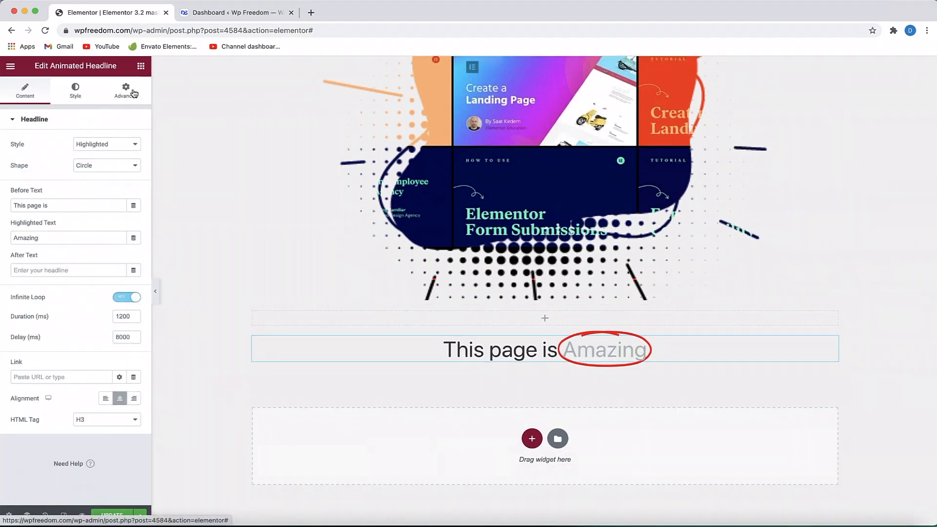
click(82, 379)
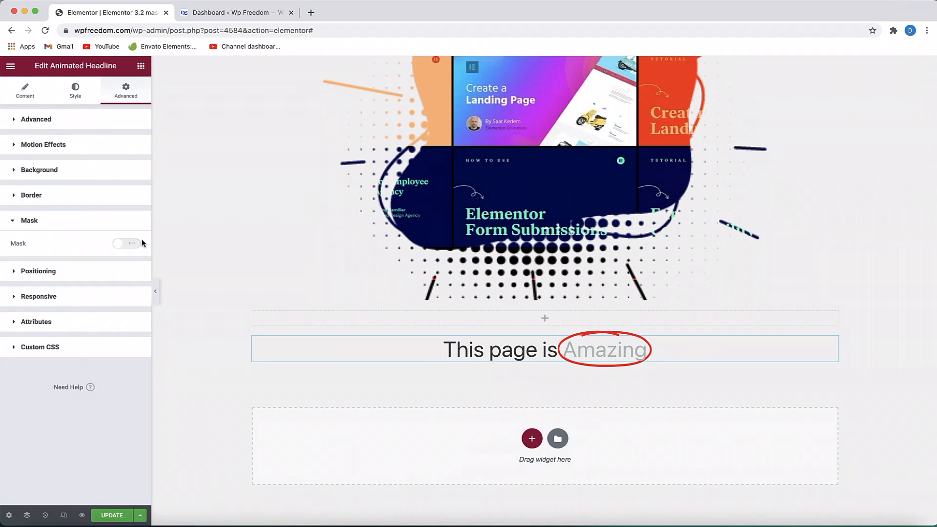
click(128, 243)
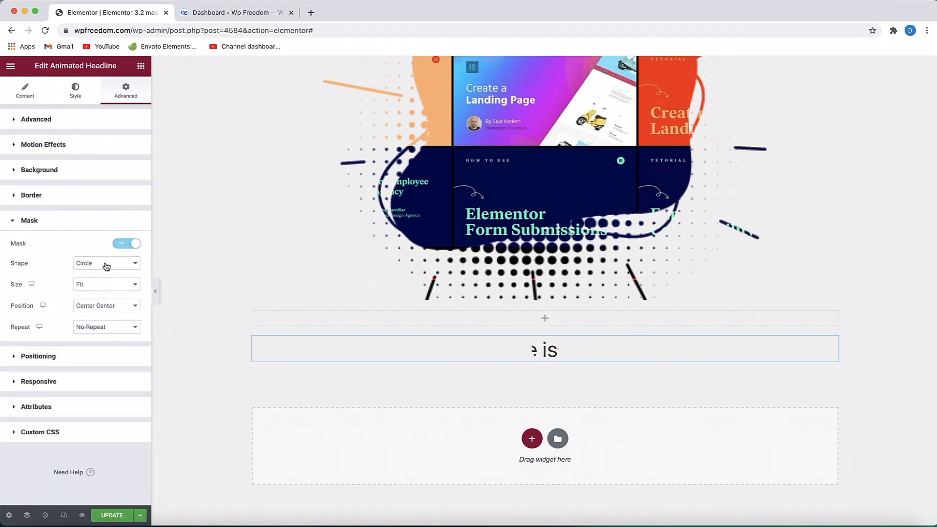
click(106, 265)
click(99, 328)
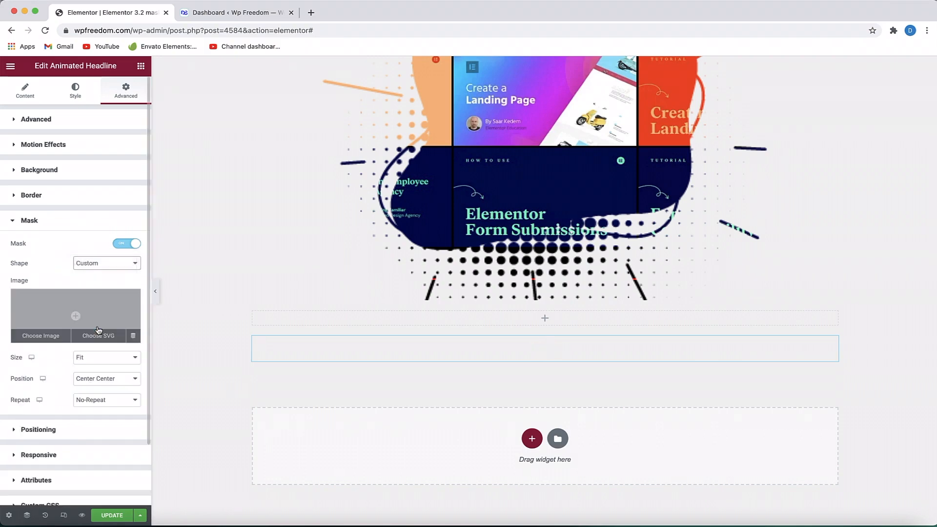
- Insert the blue blob graphic from the media library as the headline's mask image
click(47, 336)
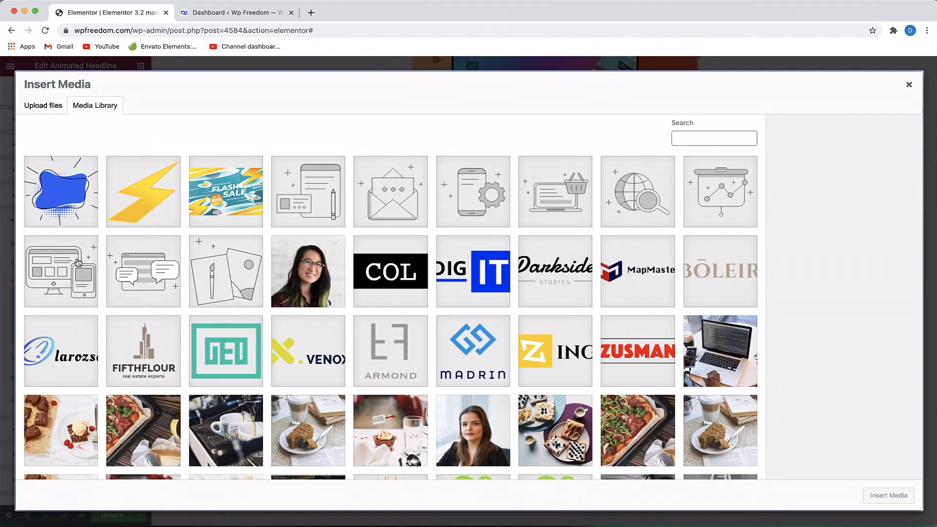
click(61, 191)
click(888, 495)
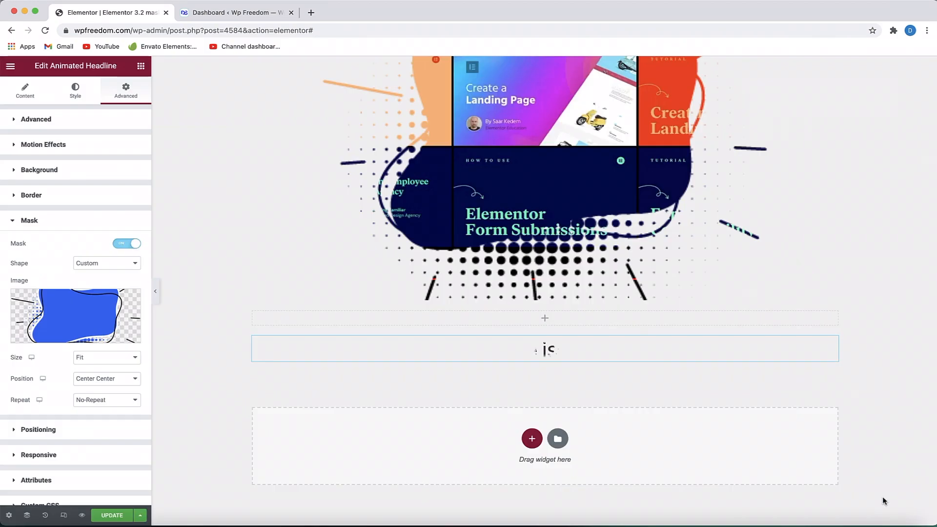
- Set the headline's mask size to Custom with a scale of 41%
click(105, 360)
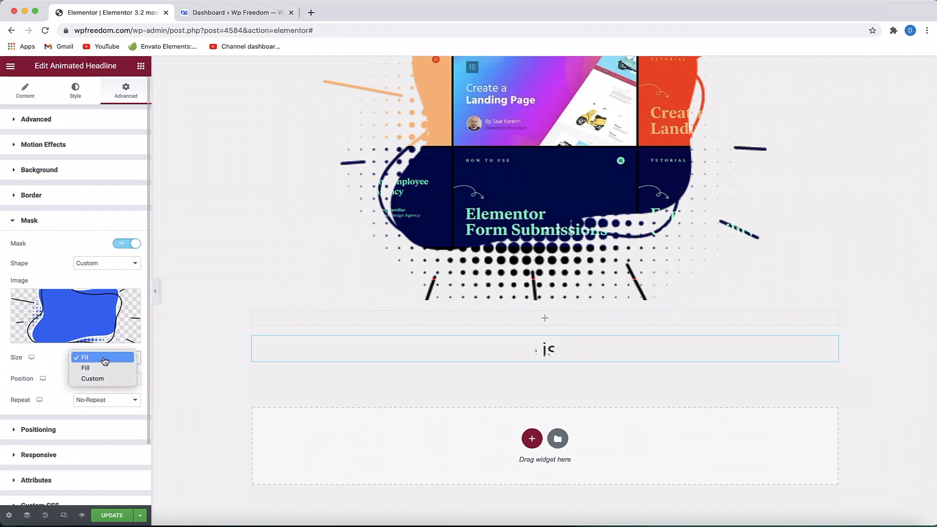
click(90, 379)
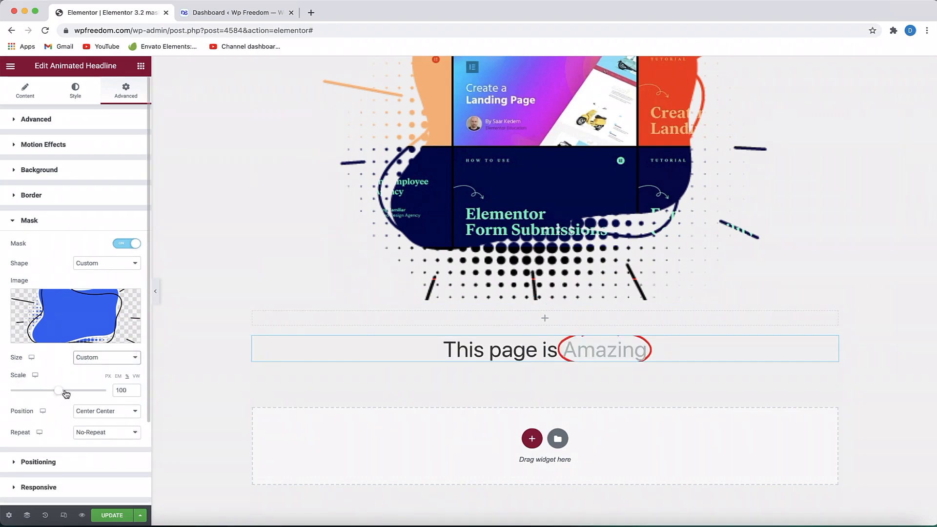
drag(59, 391, 33, 390)
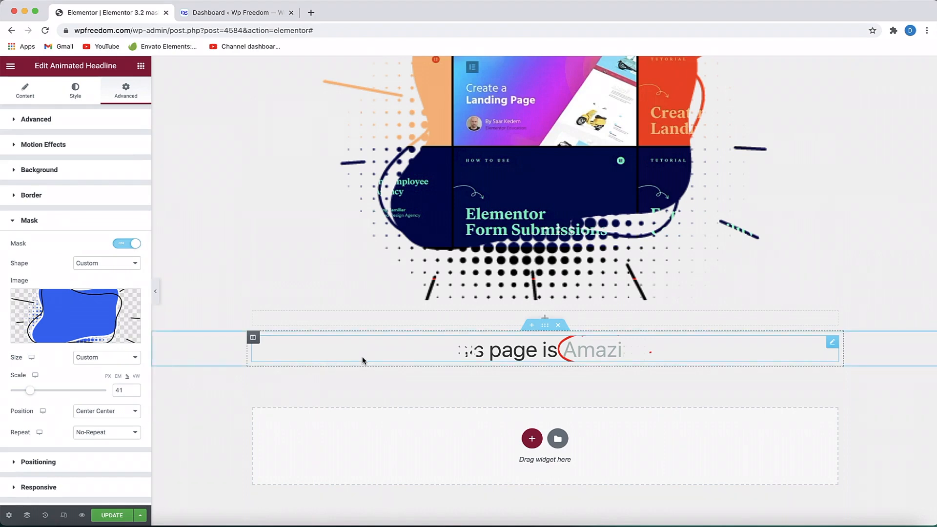
- Delete the Animated Headline section and add a Price Table widget to the empty section below the video
click(564, 328)
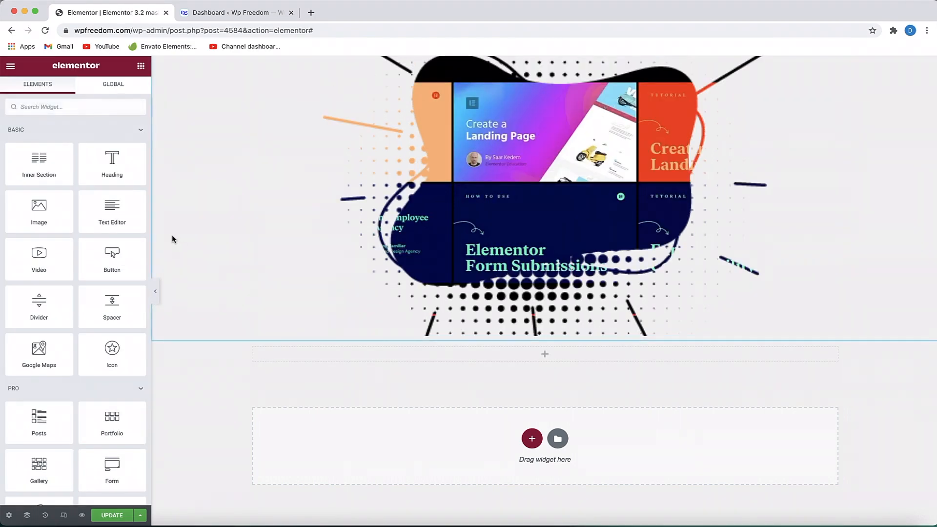
scroll(58, 294, down, 3)
scroll(58, 293, down, 5)
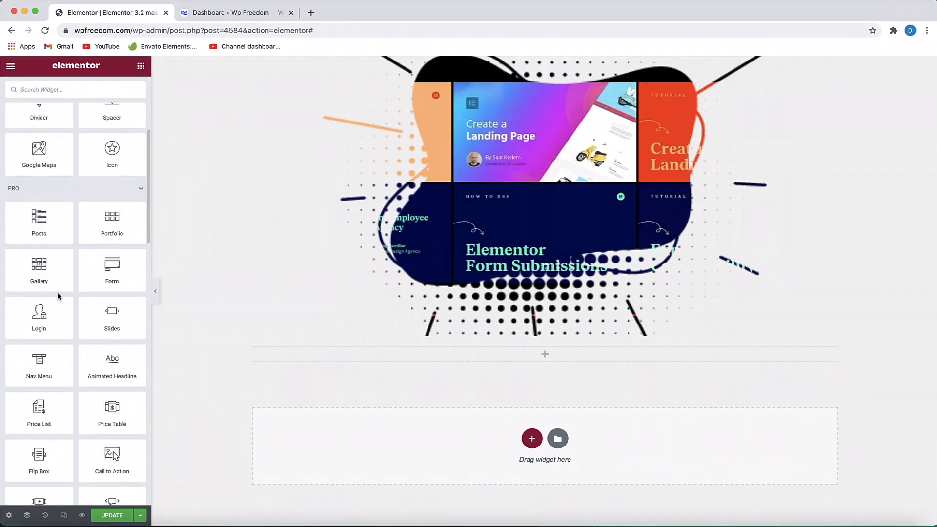
drag(100, 328, 527, 352)
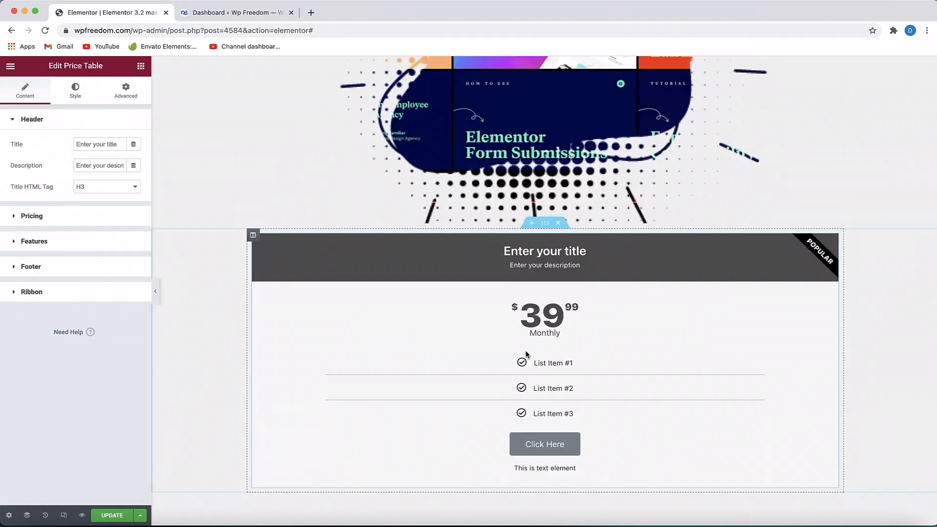
- Enable the mask on the Price Table and set its shape to Blob
click(126, 91)
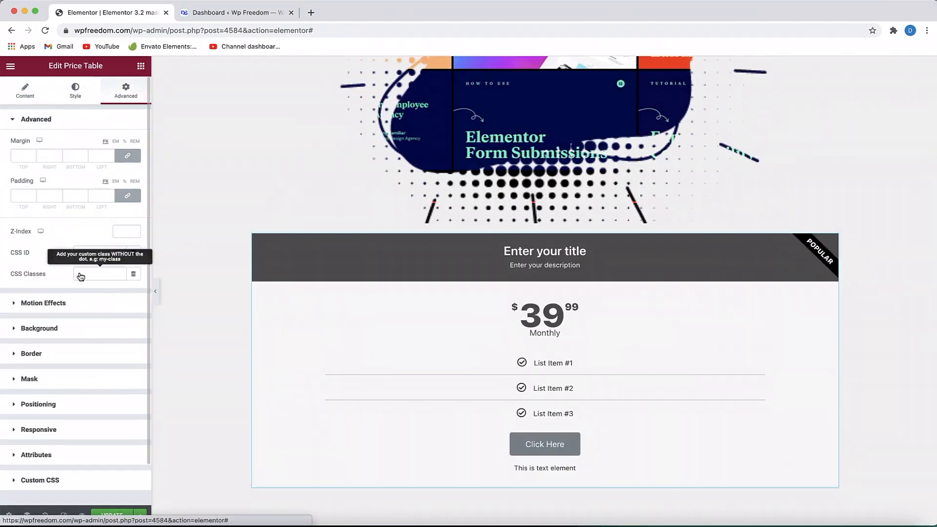
click(60, 385)
click(124, 244)
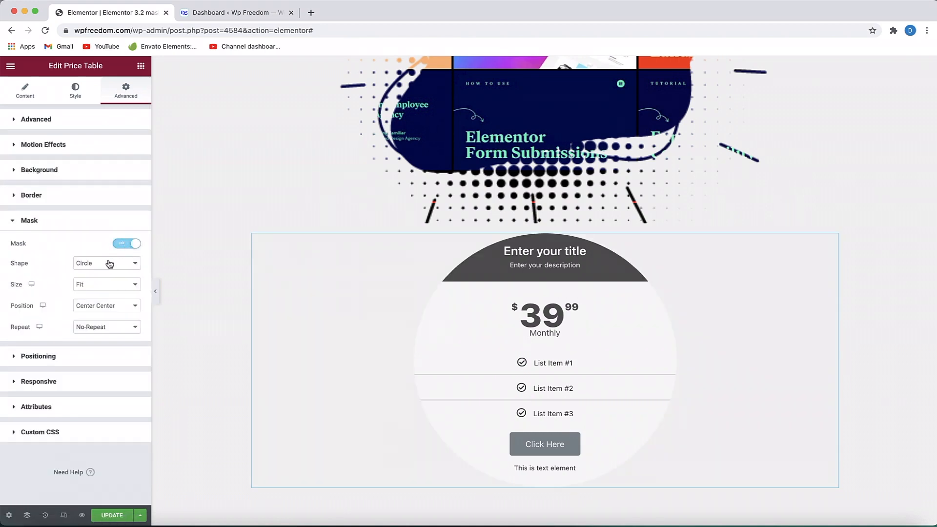
click(109, 263)
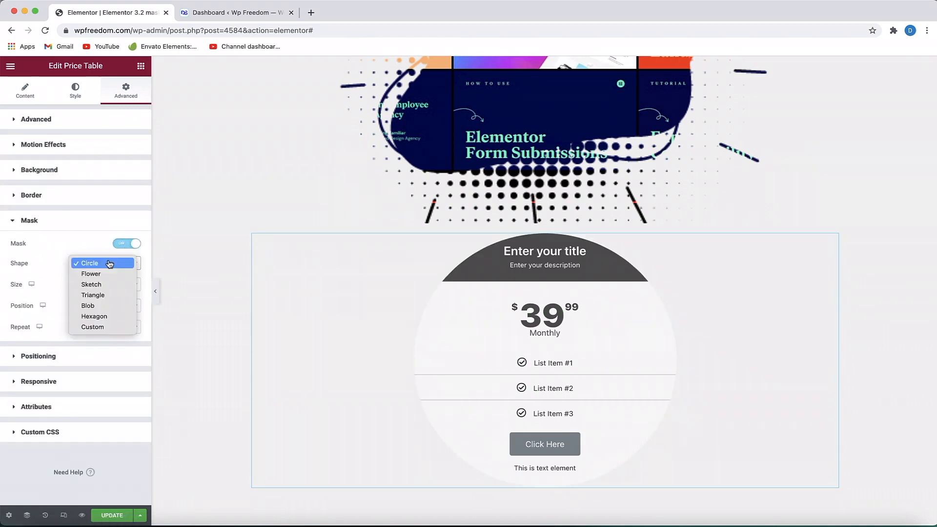
click(105, 306)
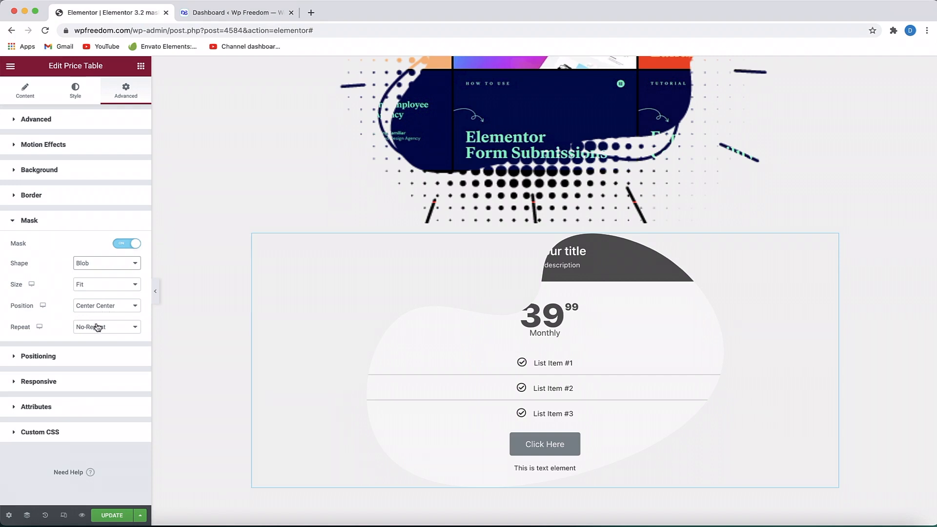
- Set the Price Table's mask size to Custom with a scale of 119%
click(99, 287)
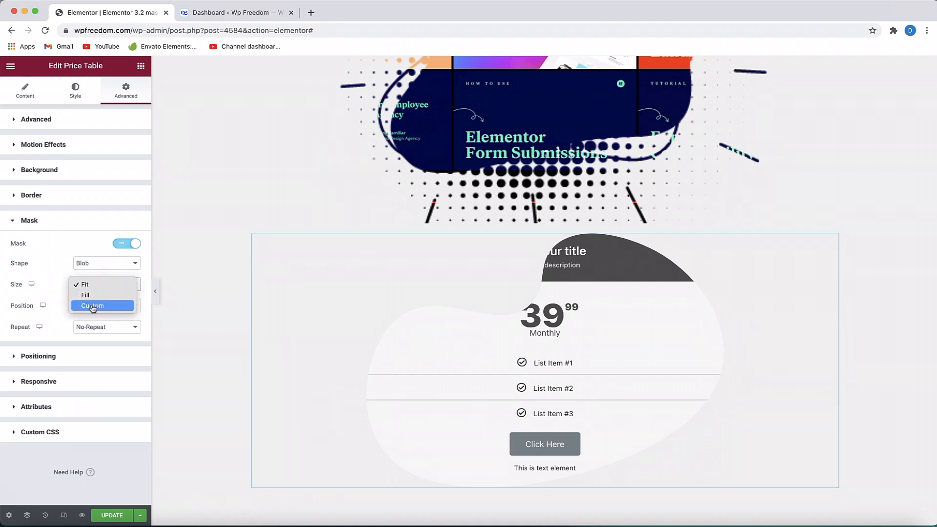
click(92, 307)
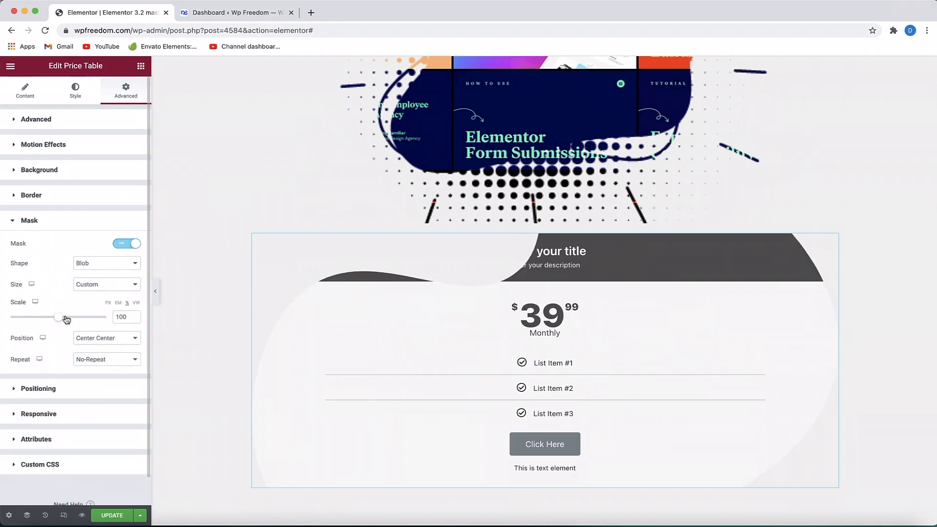
mouse_move(62, 320)
mouse_down()
mouse_move(79, 320)
mouse_move(62, 321)
mouse_move(71, 323)
mouse_up()
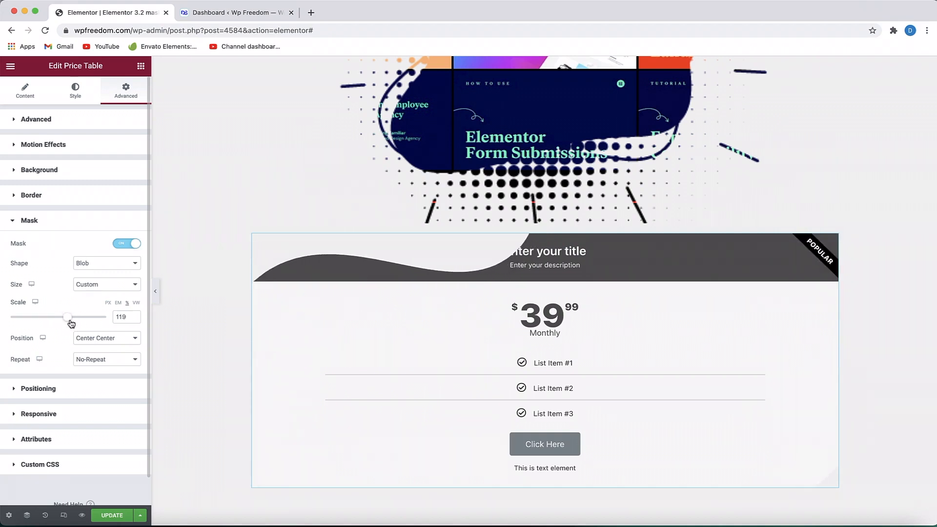
click(56, 223)
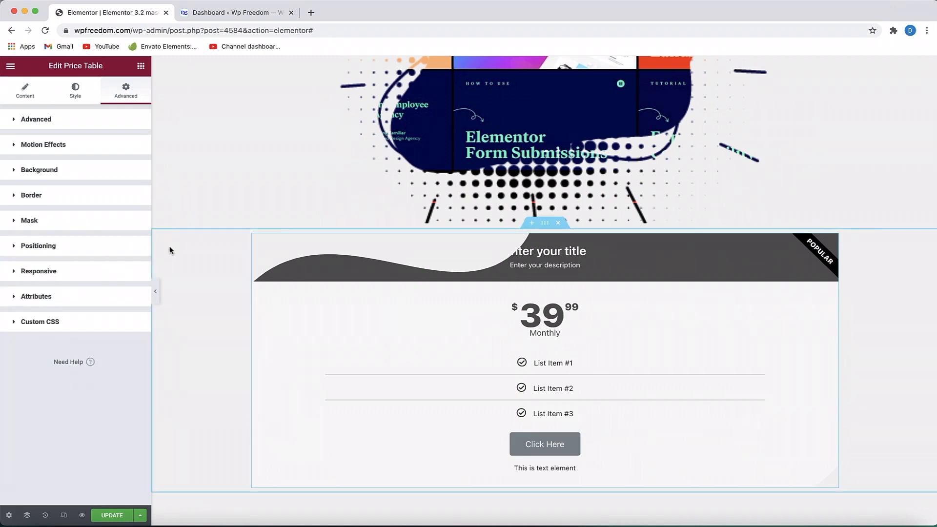
scroll(170, 250, up, 5)
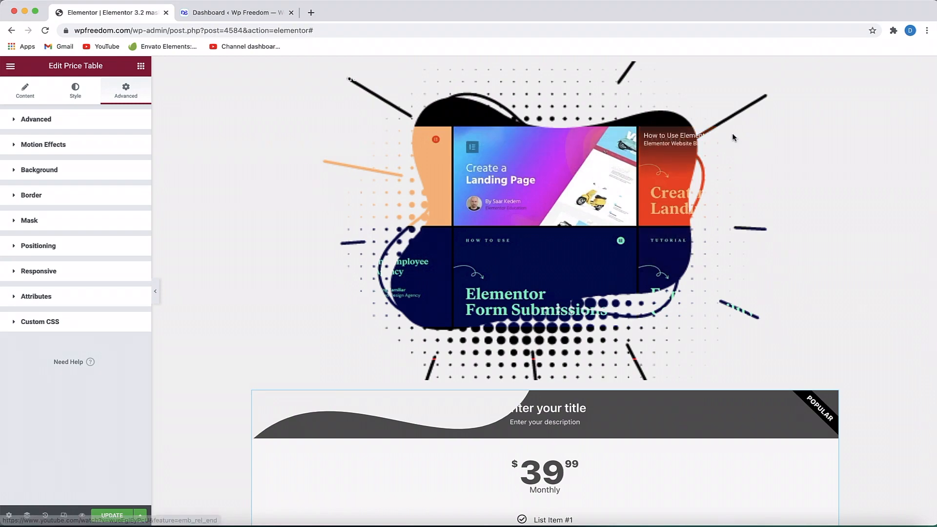
click(344, 145)
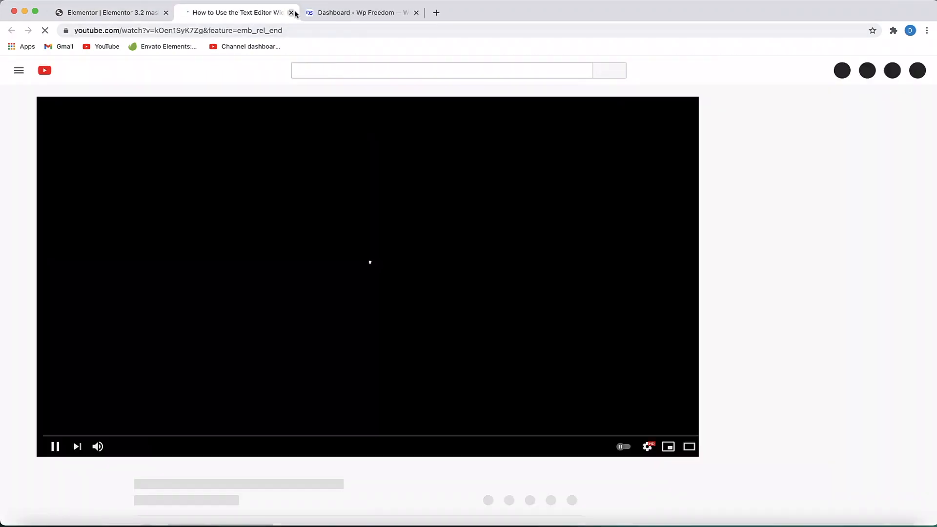
click(289, 13)
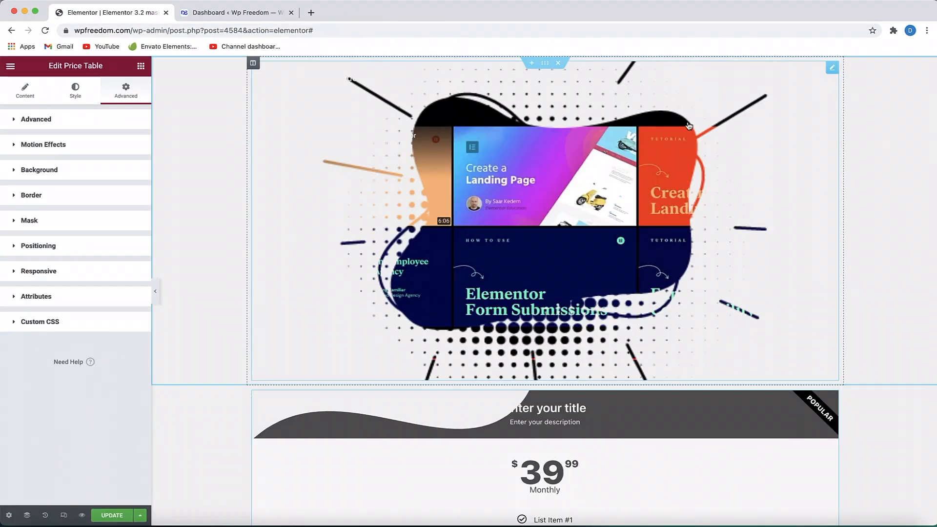
- Open the video widget's mask settings and start uploading a new file for its custom mask image
click(832, 67)
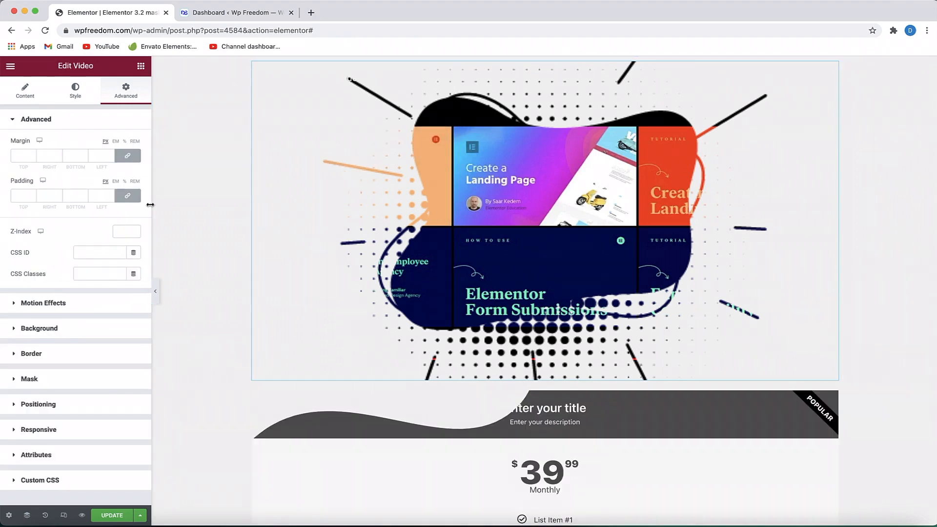
scroll(39, 348, down, 1)
click(48, 354)
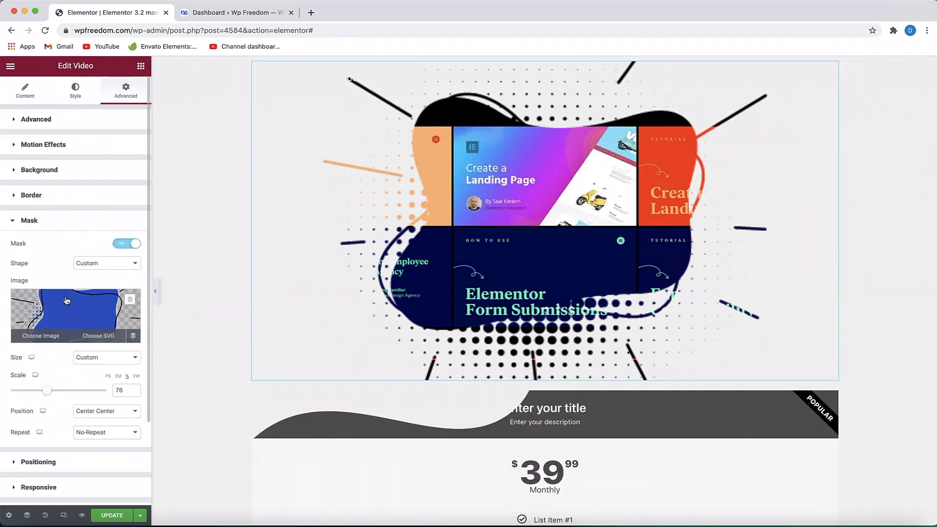
click(34, 340)
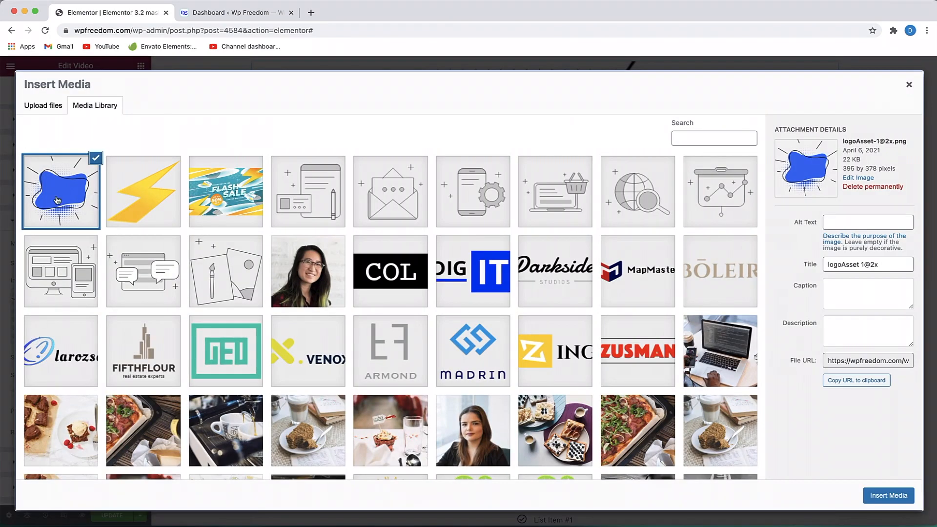
click(43, 110)
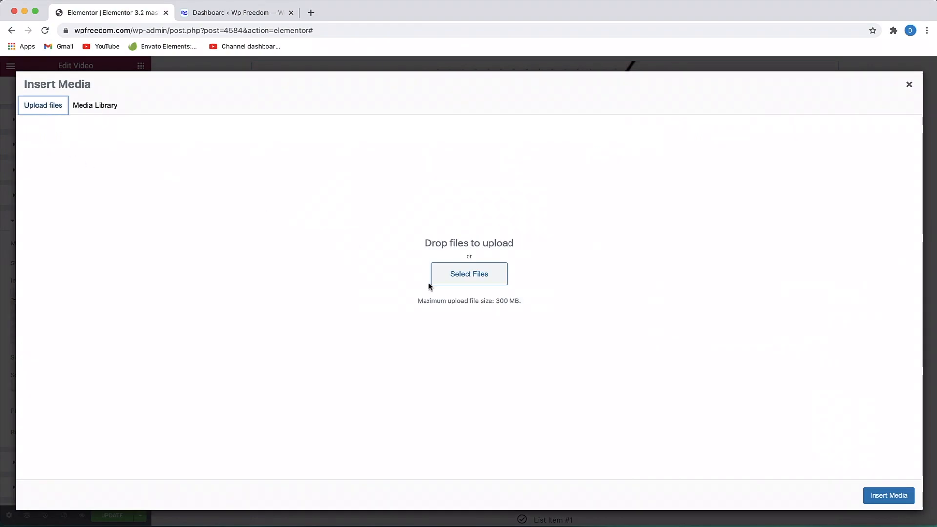
click(468, 277)
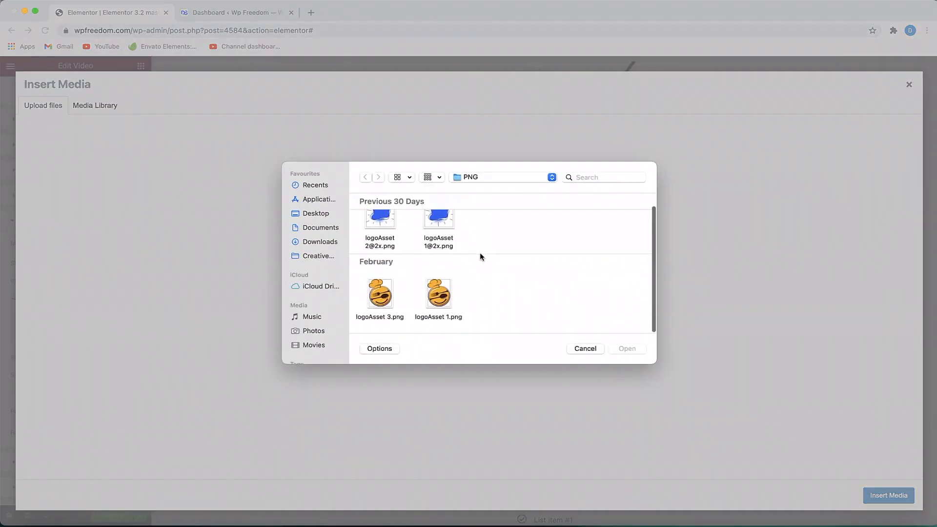
- Upload design7.png from the Desktop folder after previewing it, and insert it as the video's mask image
click(322, 213)
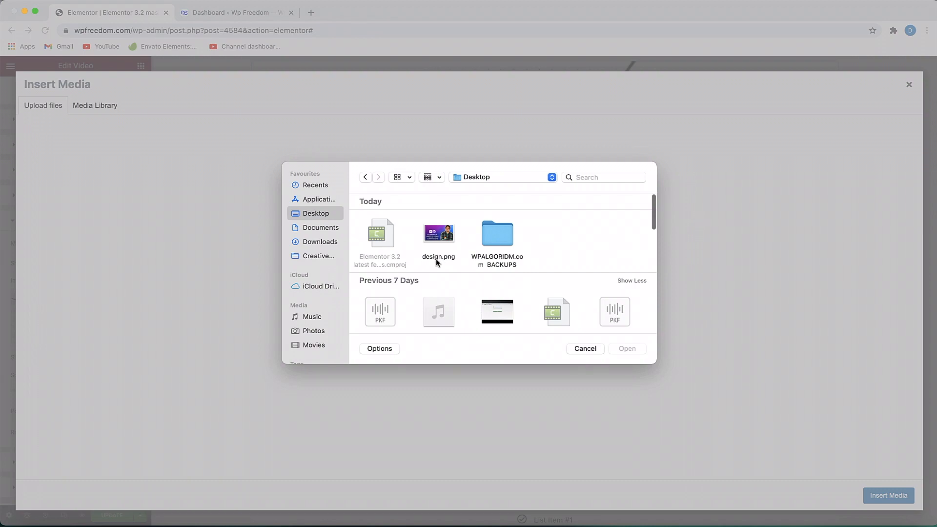
scroll(437, 295, down, 3)
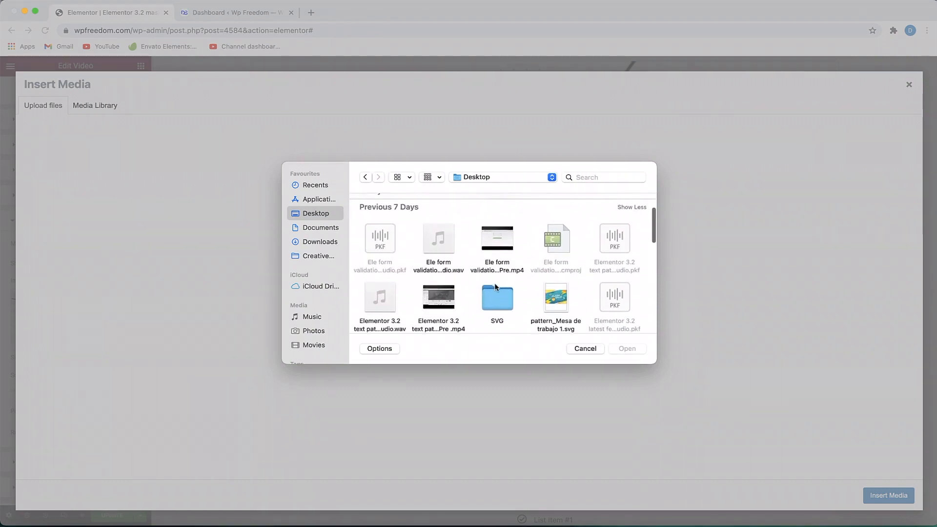
scroll(495, 287, down, 3)
scroll(460, 293, down, 10)
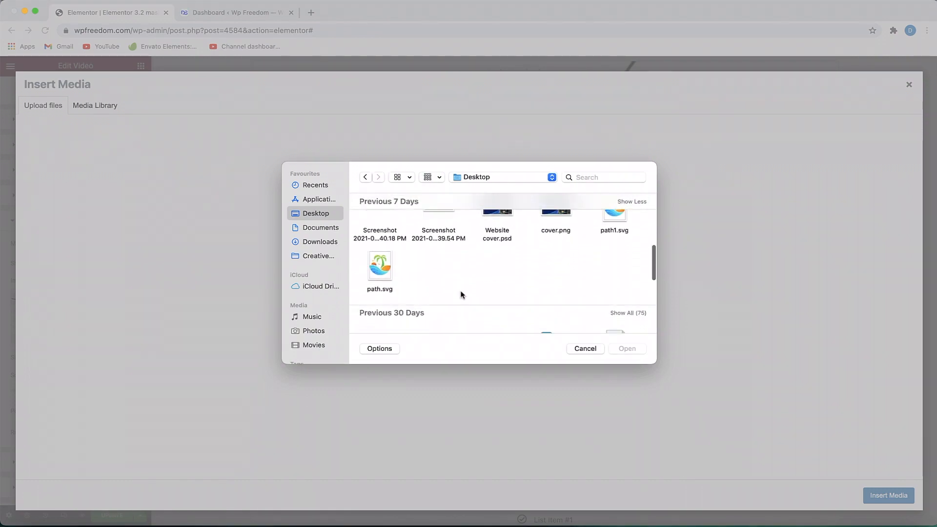
scroll(488, 258, right, 10)
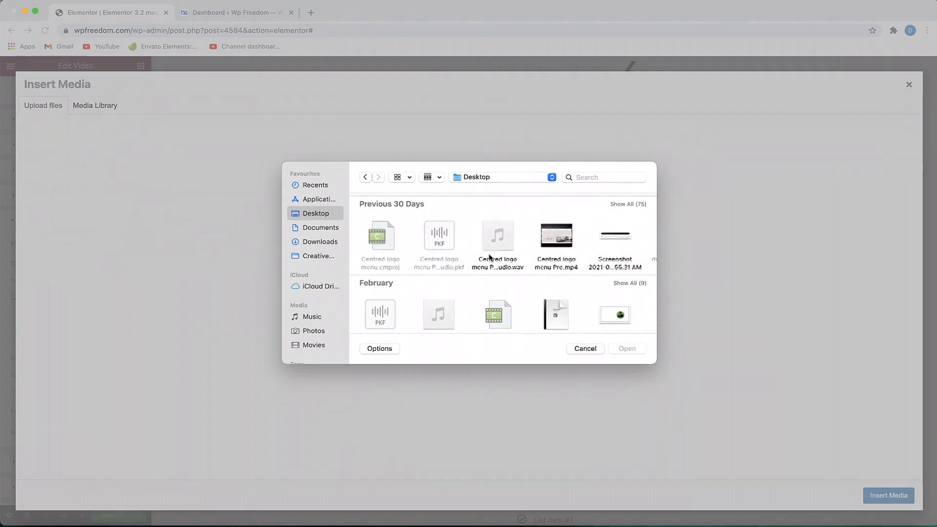
scroll(489, 258, right, 10)
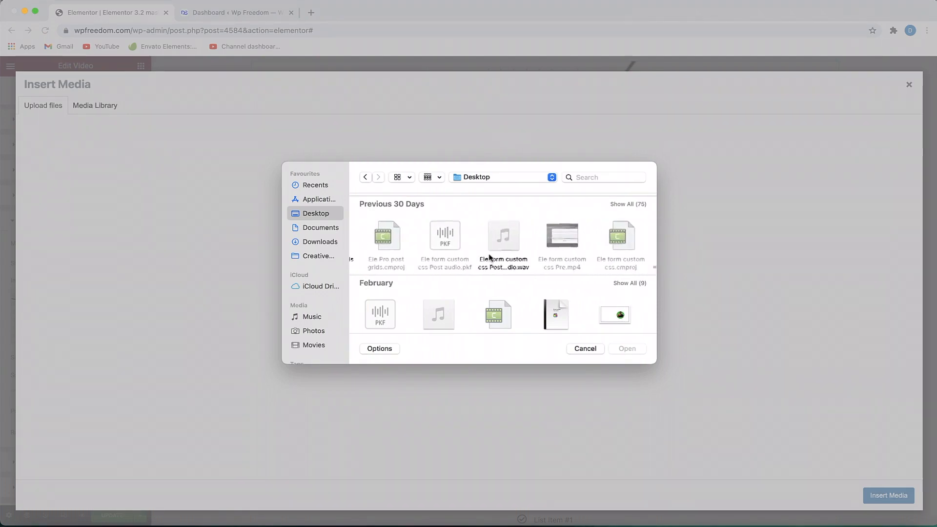
scroll(489, 258, right, 10)
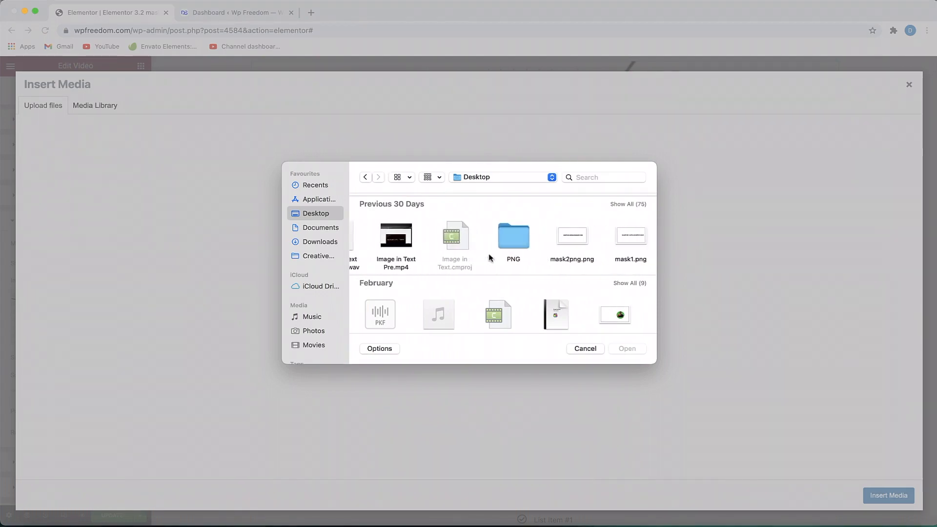
click(412, 235)
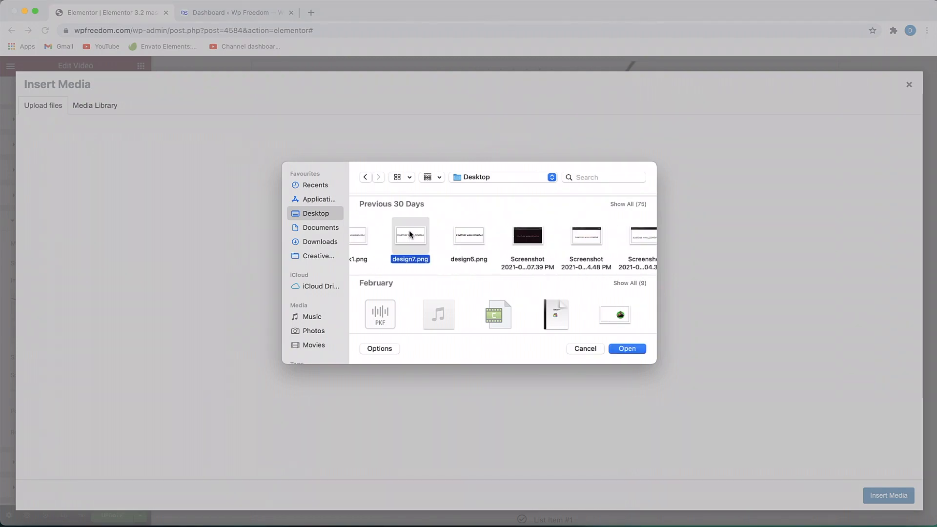
key(space)
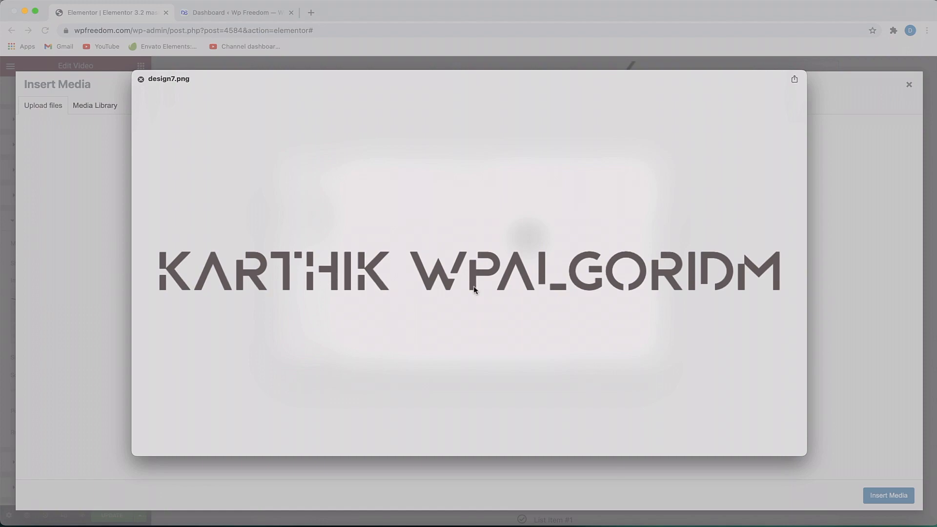
key(space)
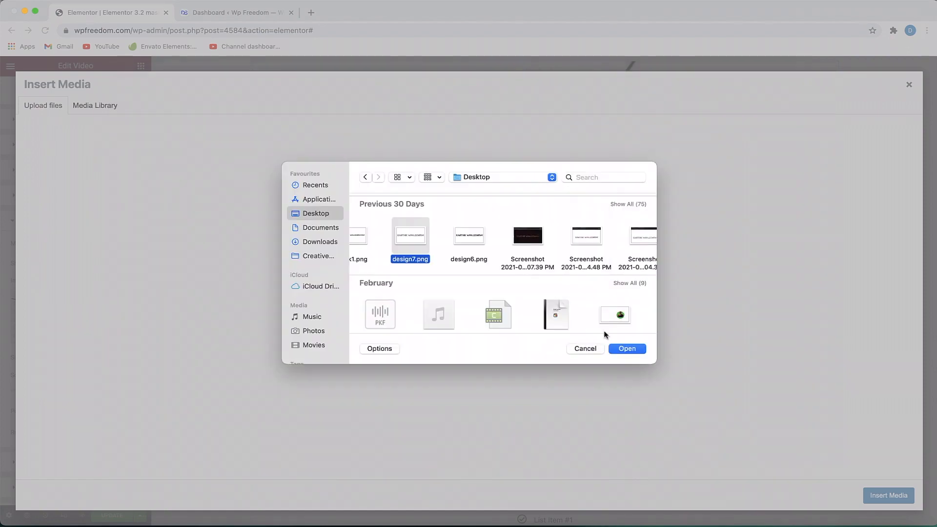
click(638, 353)
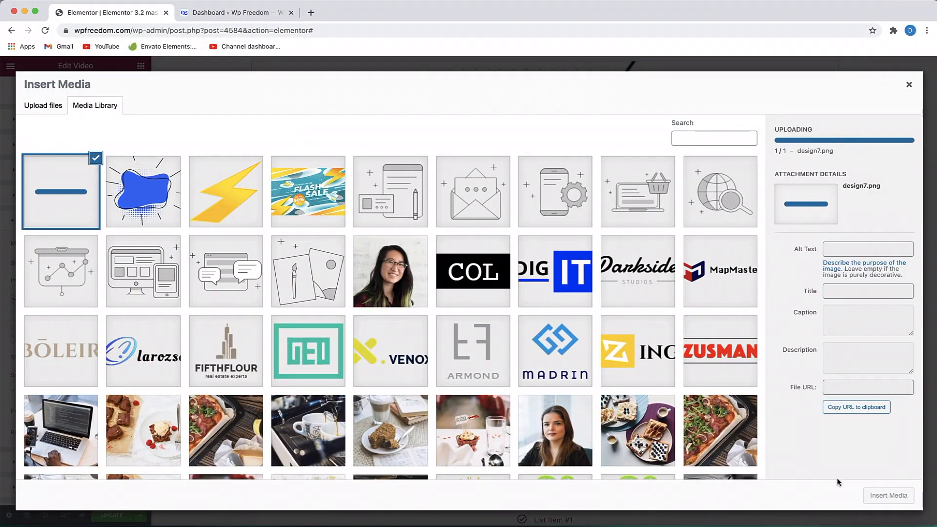
click(887, 496)
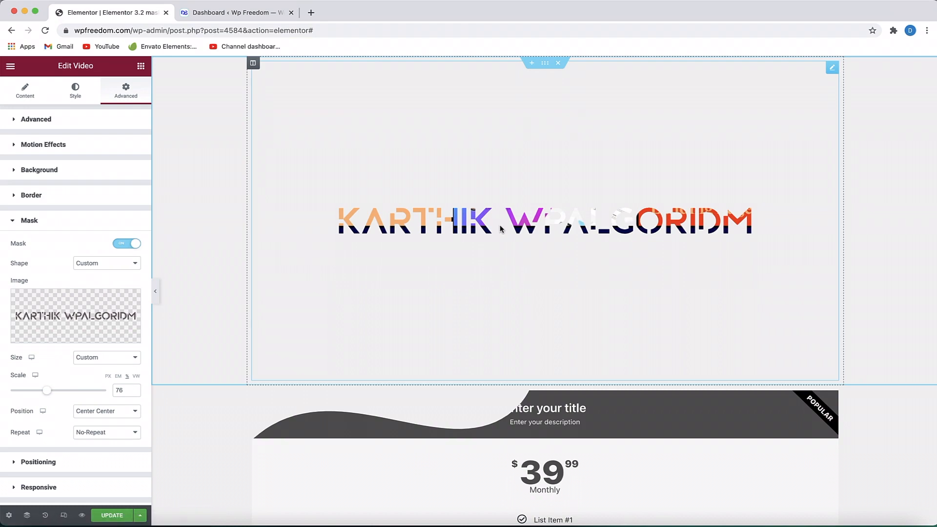
- Save the template changes and preview the masked video and price table on the live page
click(113, 515)
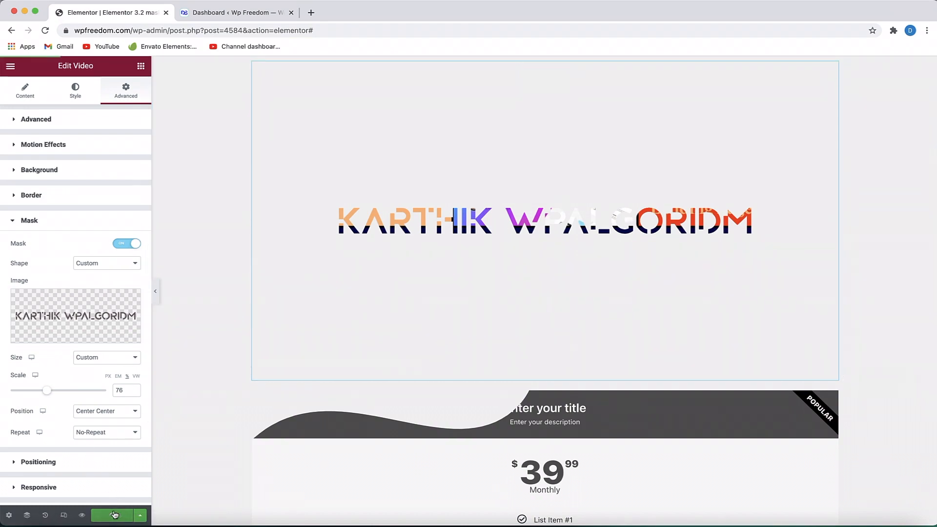
click(81, 515)
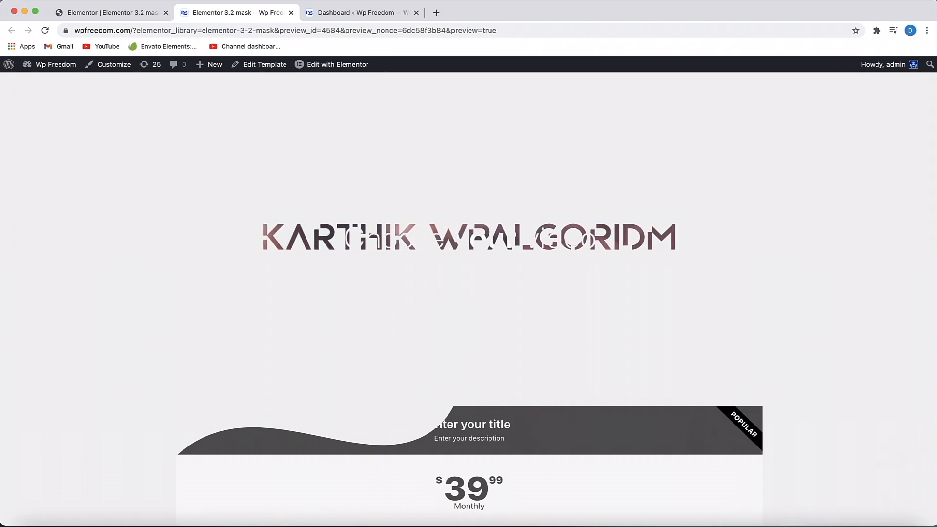
scroll(529, 309, down, 2)
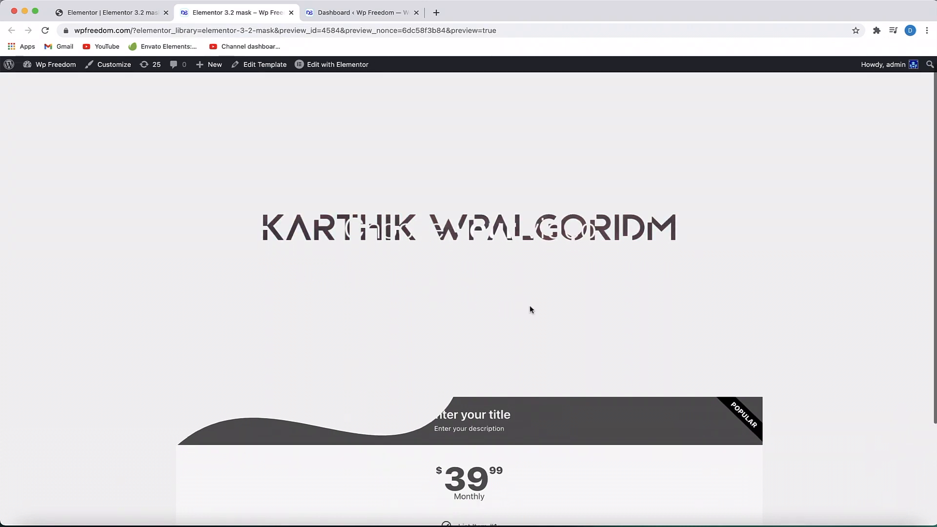